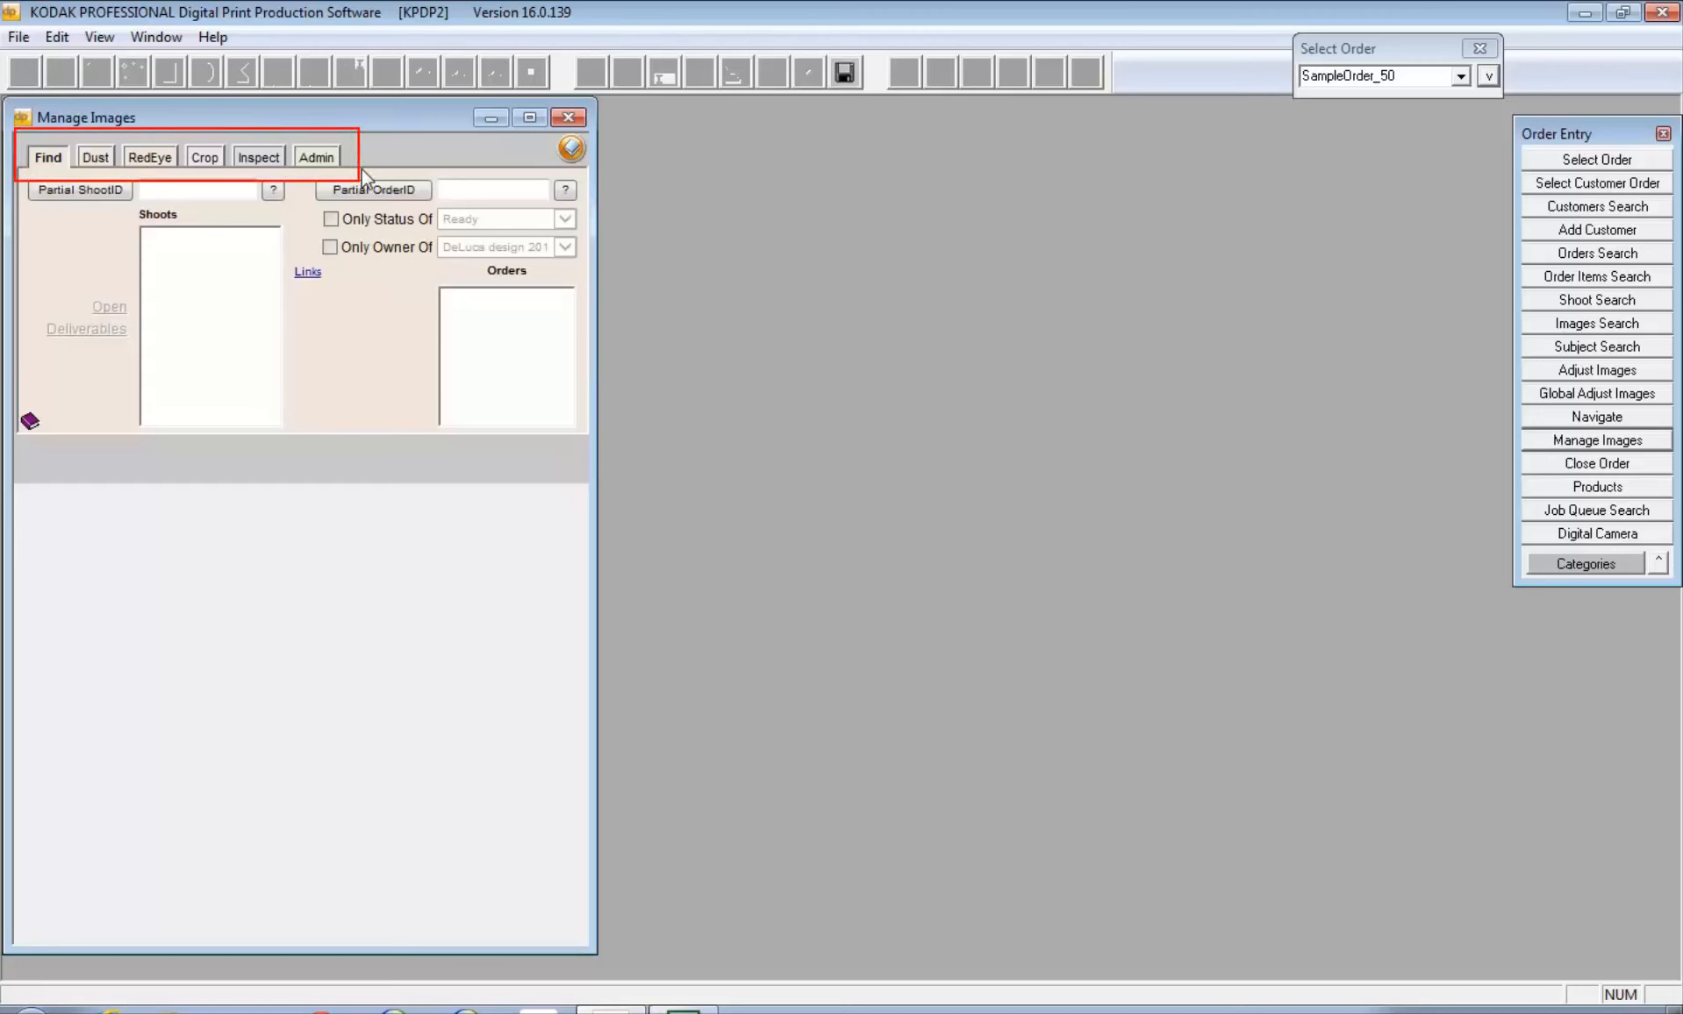
# - Check the Admin access settings, then search for orders with the partial OrderID "s"
pyautogui.click(316, 158)
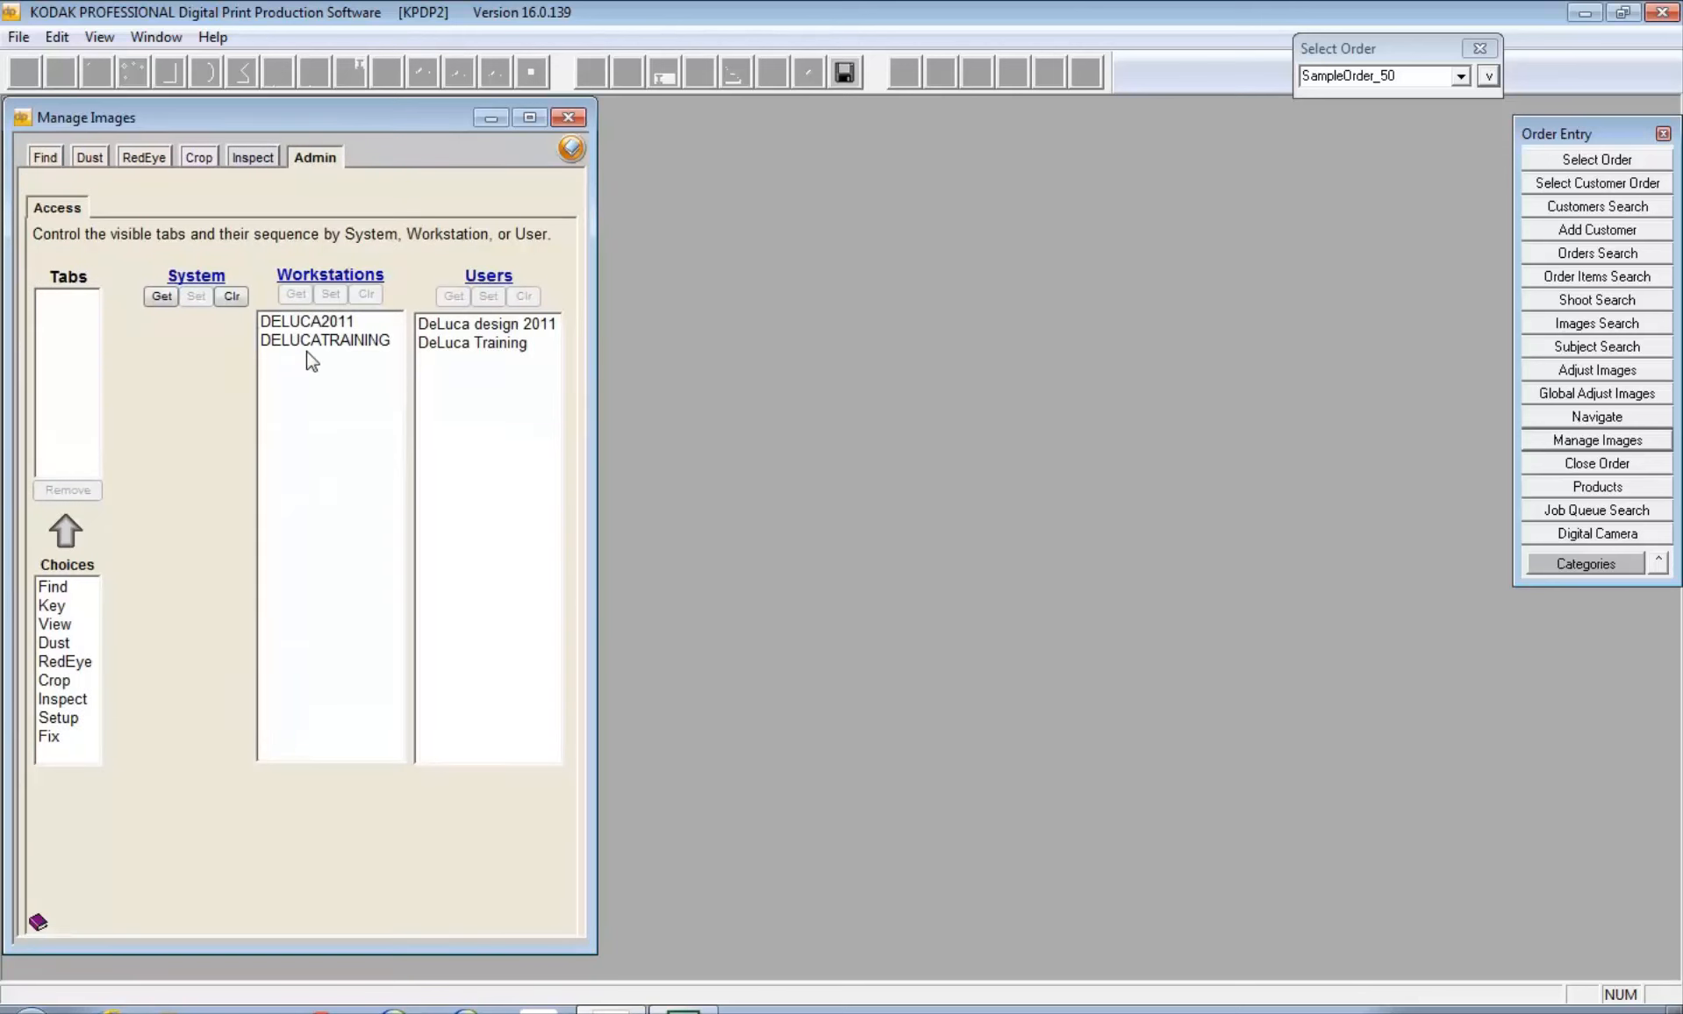
pyautogui.click(41, 159)
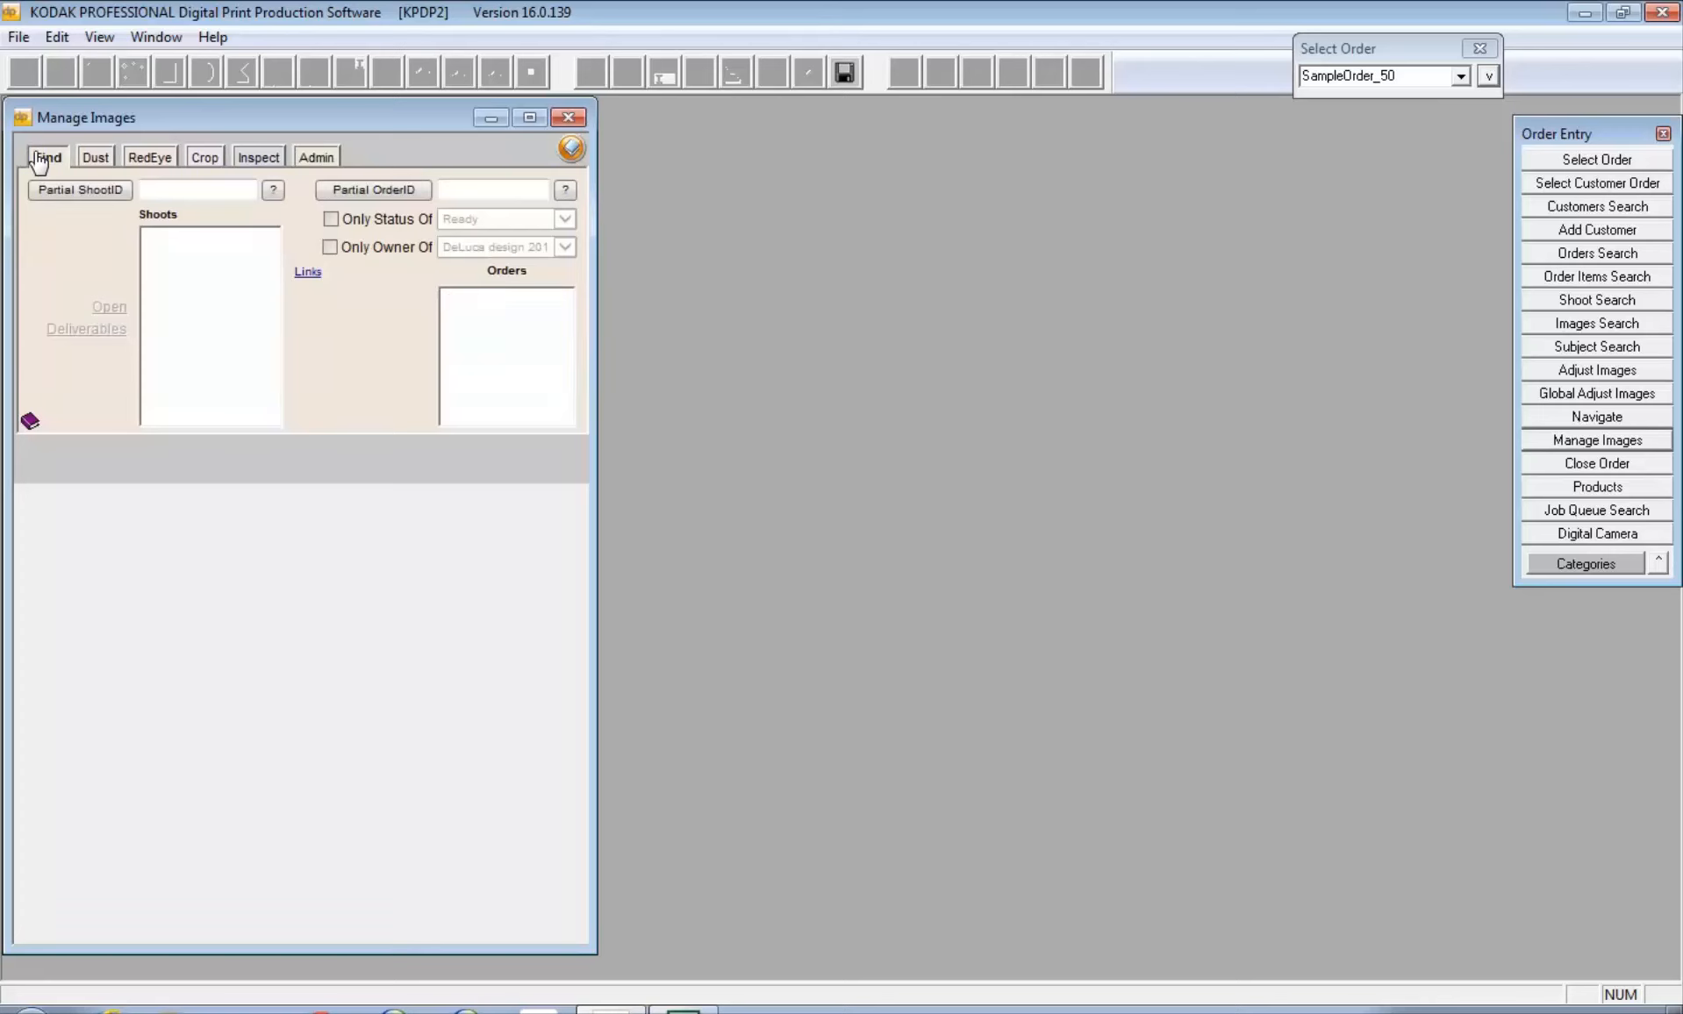
pyautogui.click(446, 189)
pyautogui.write('s')
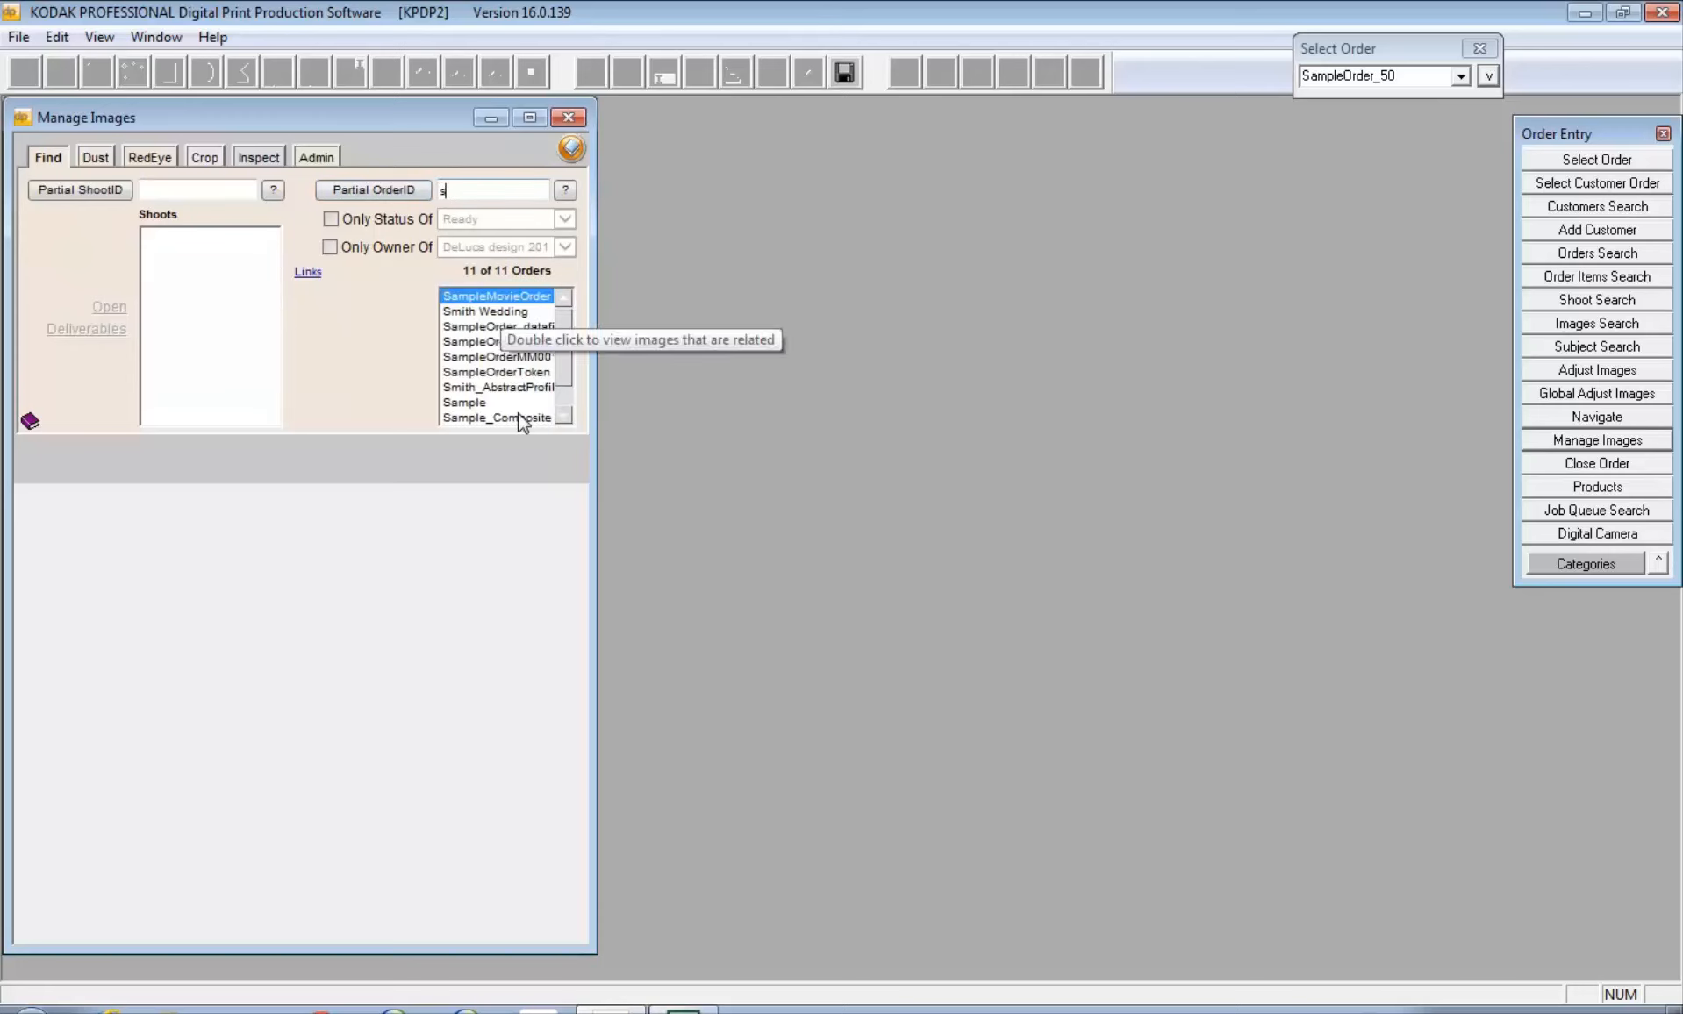
pyautogui.moveTo(561, 337)
pyautogui.mouseDown()
pyautogui.moveTo(557, 395)
pyautogui.moveTo(562, 308)
pyautogui.mouseUp()
# - Limit the order search to orders with the status Adjust
pyautogui.click(332, 220)
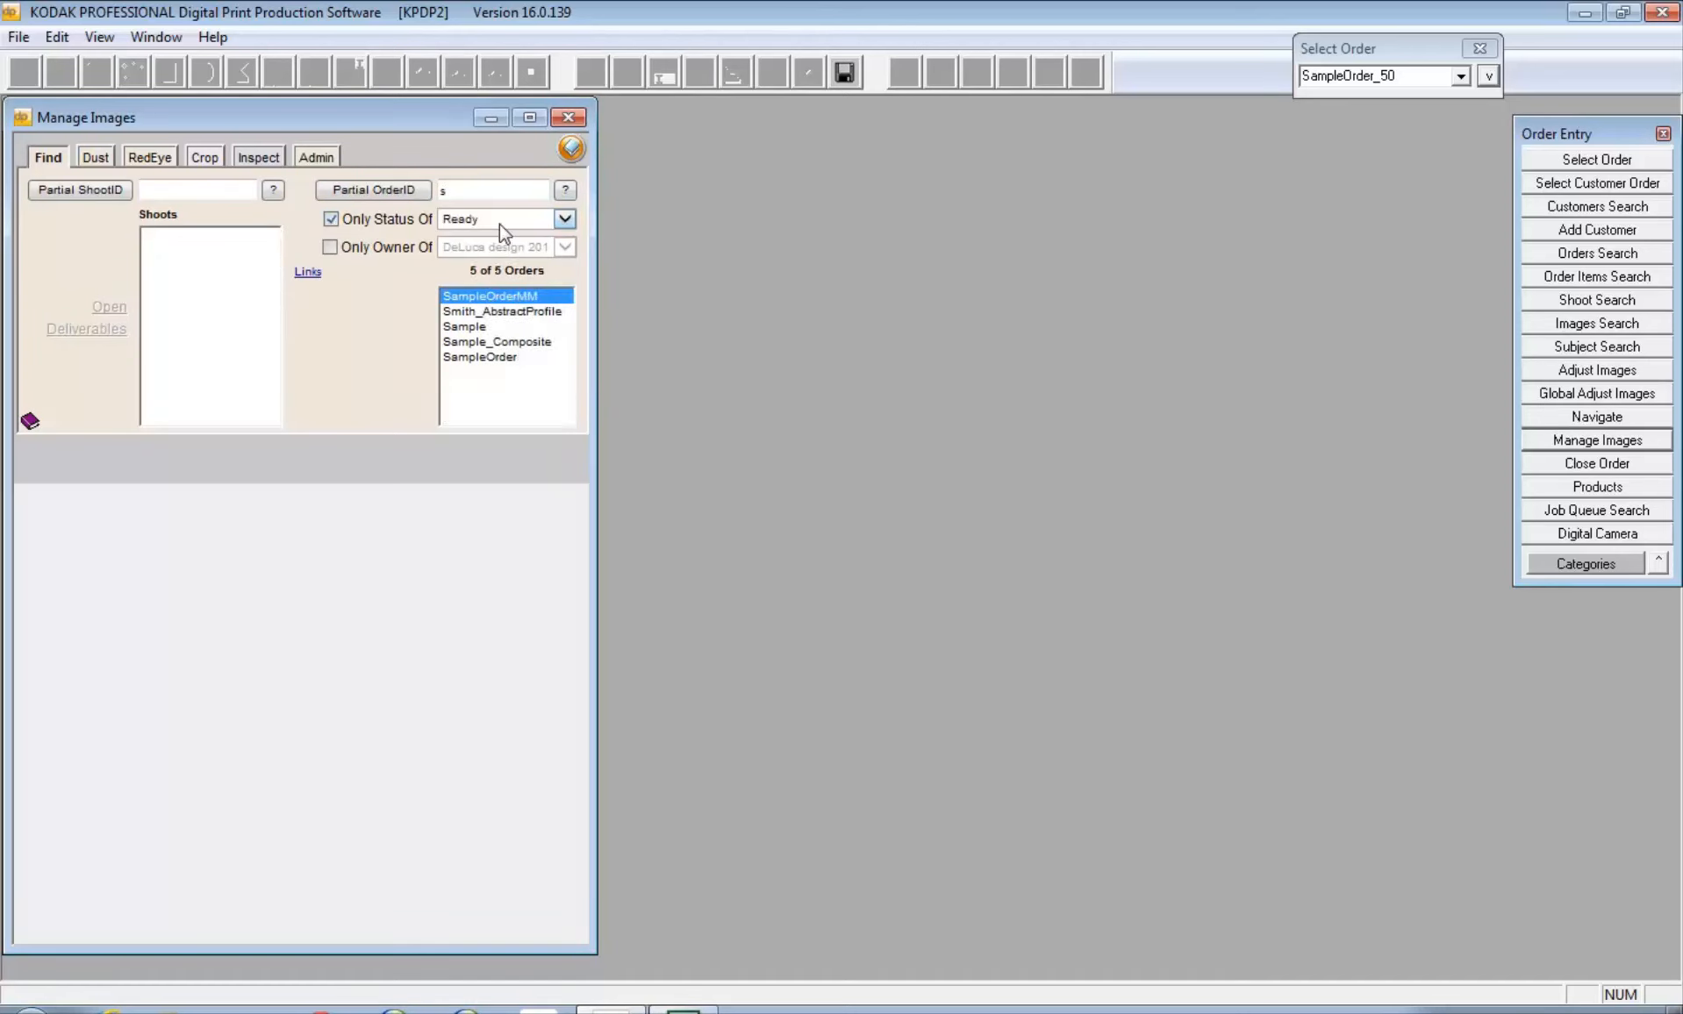
pyautogui.click(563, 218)
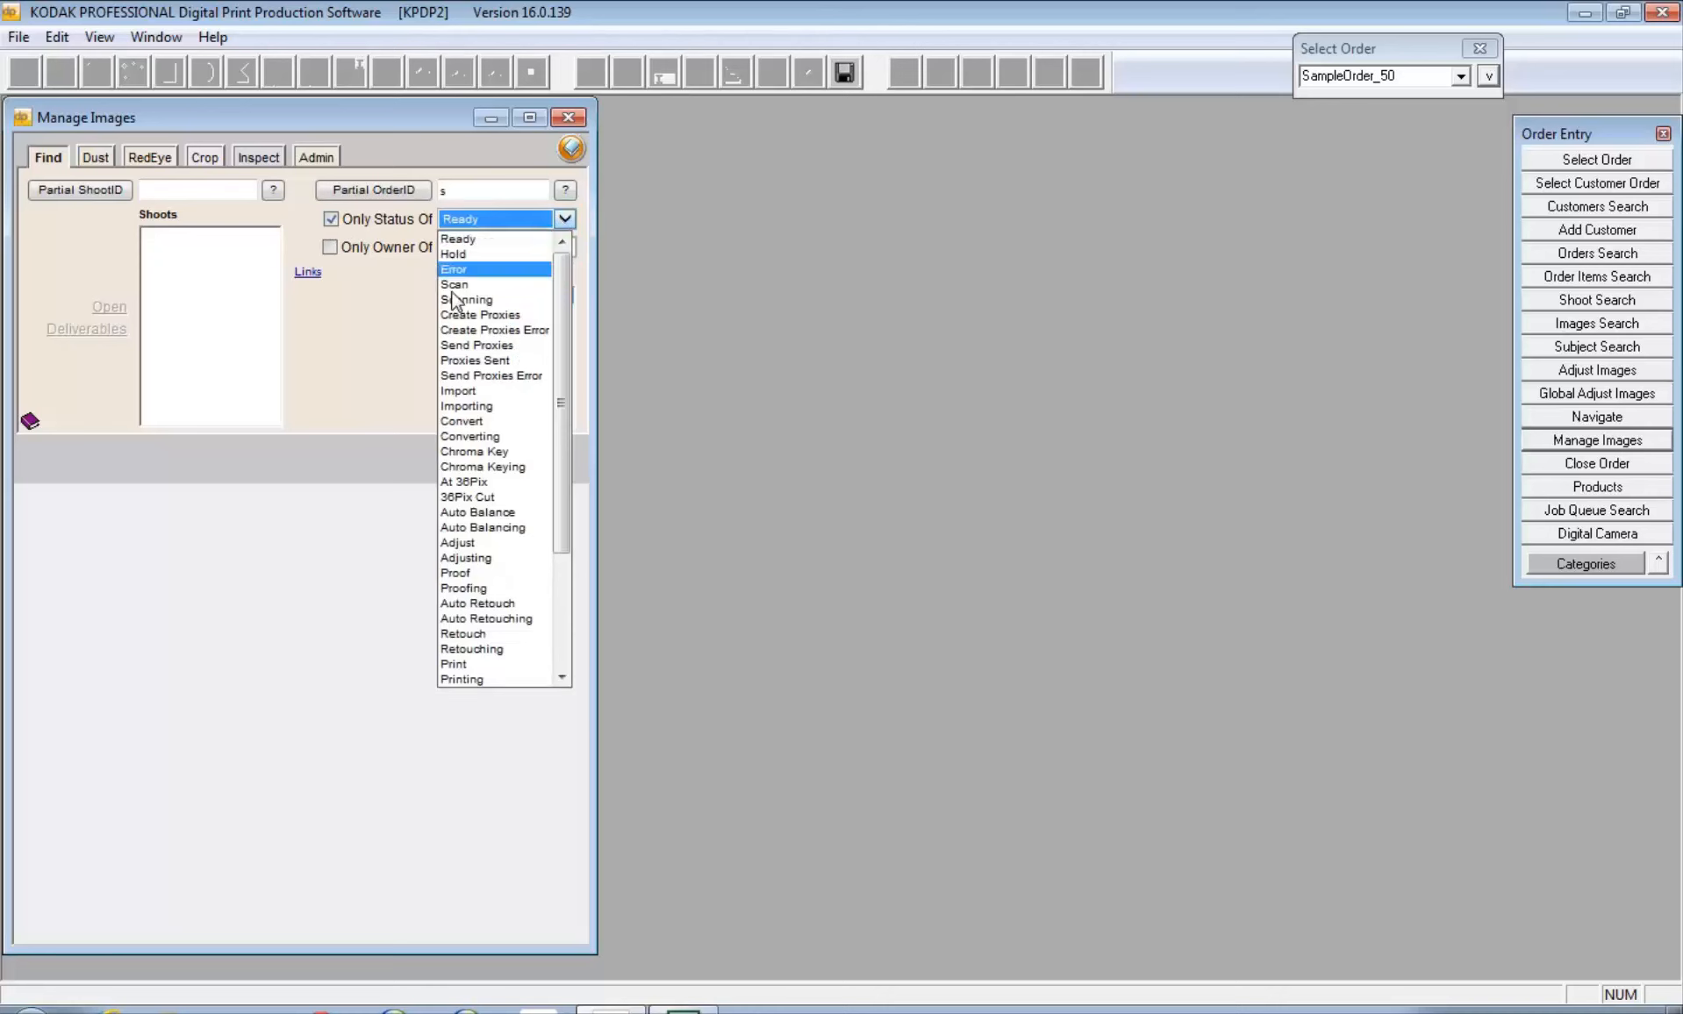
pyautogui.click(474, 543)
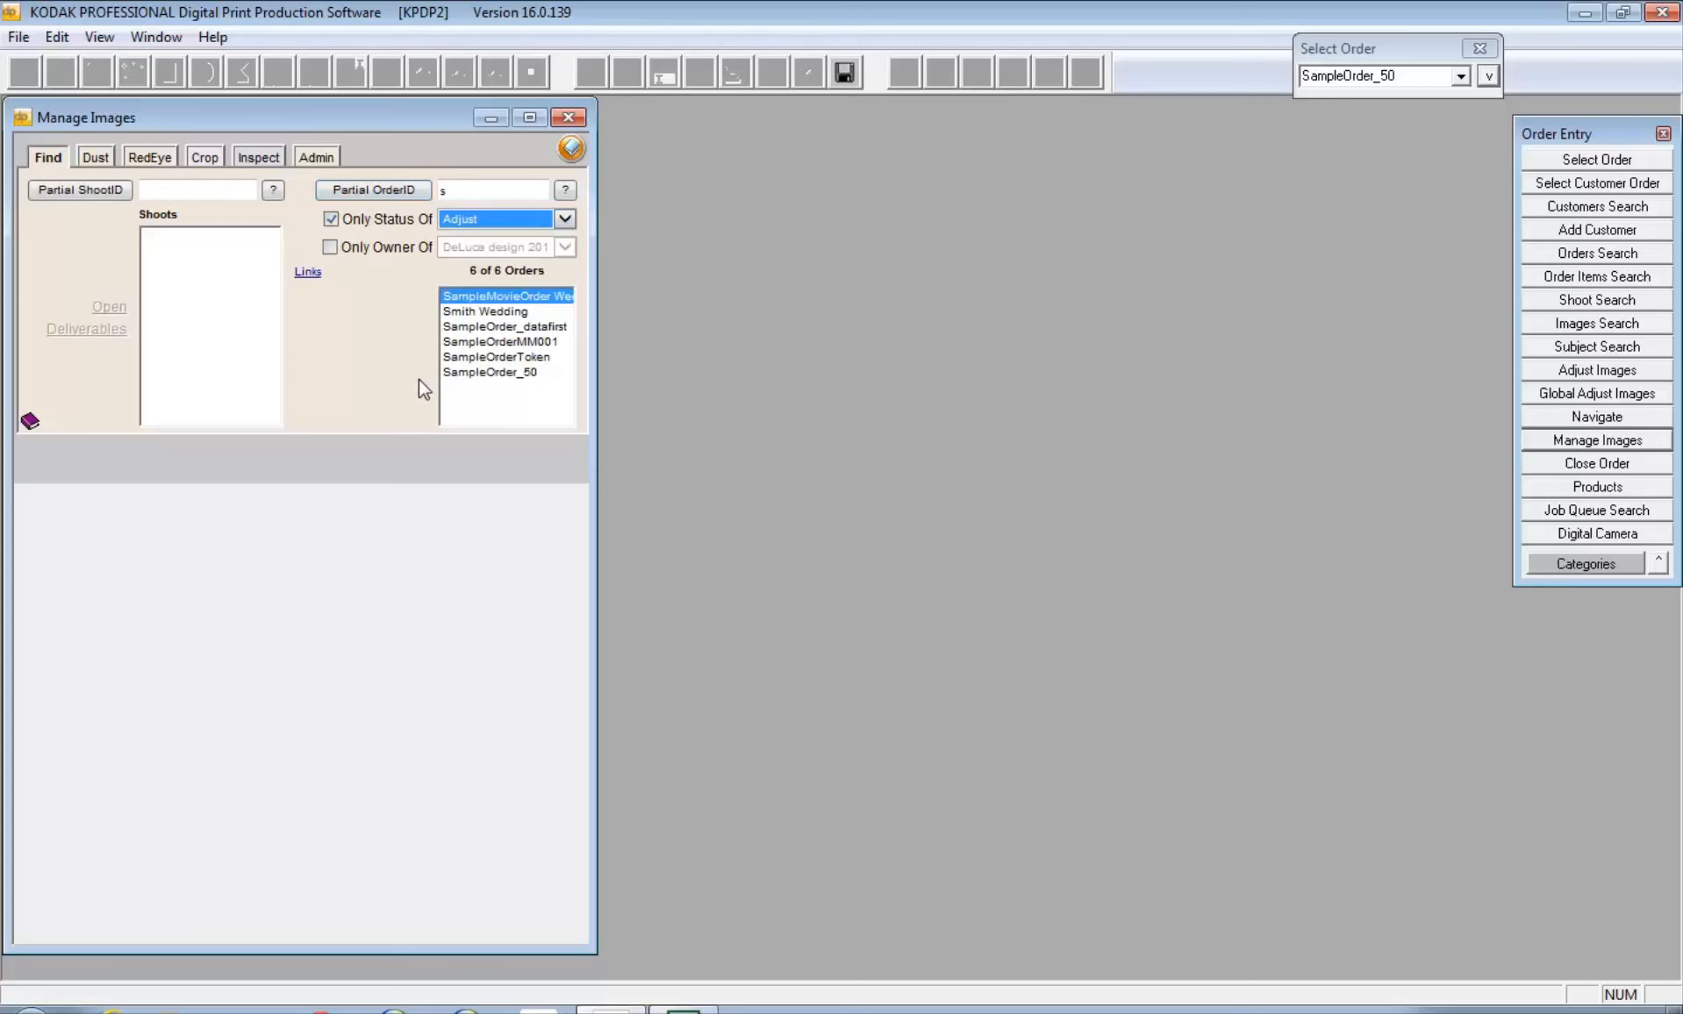
# - Load the images of SampleOrder_50 and show image 001 in the expanded large preview
pyautogui.click(491, 373)
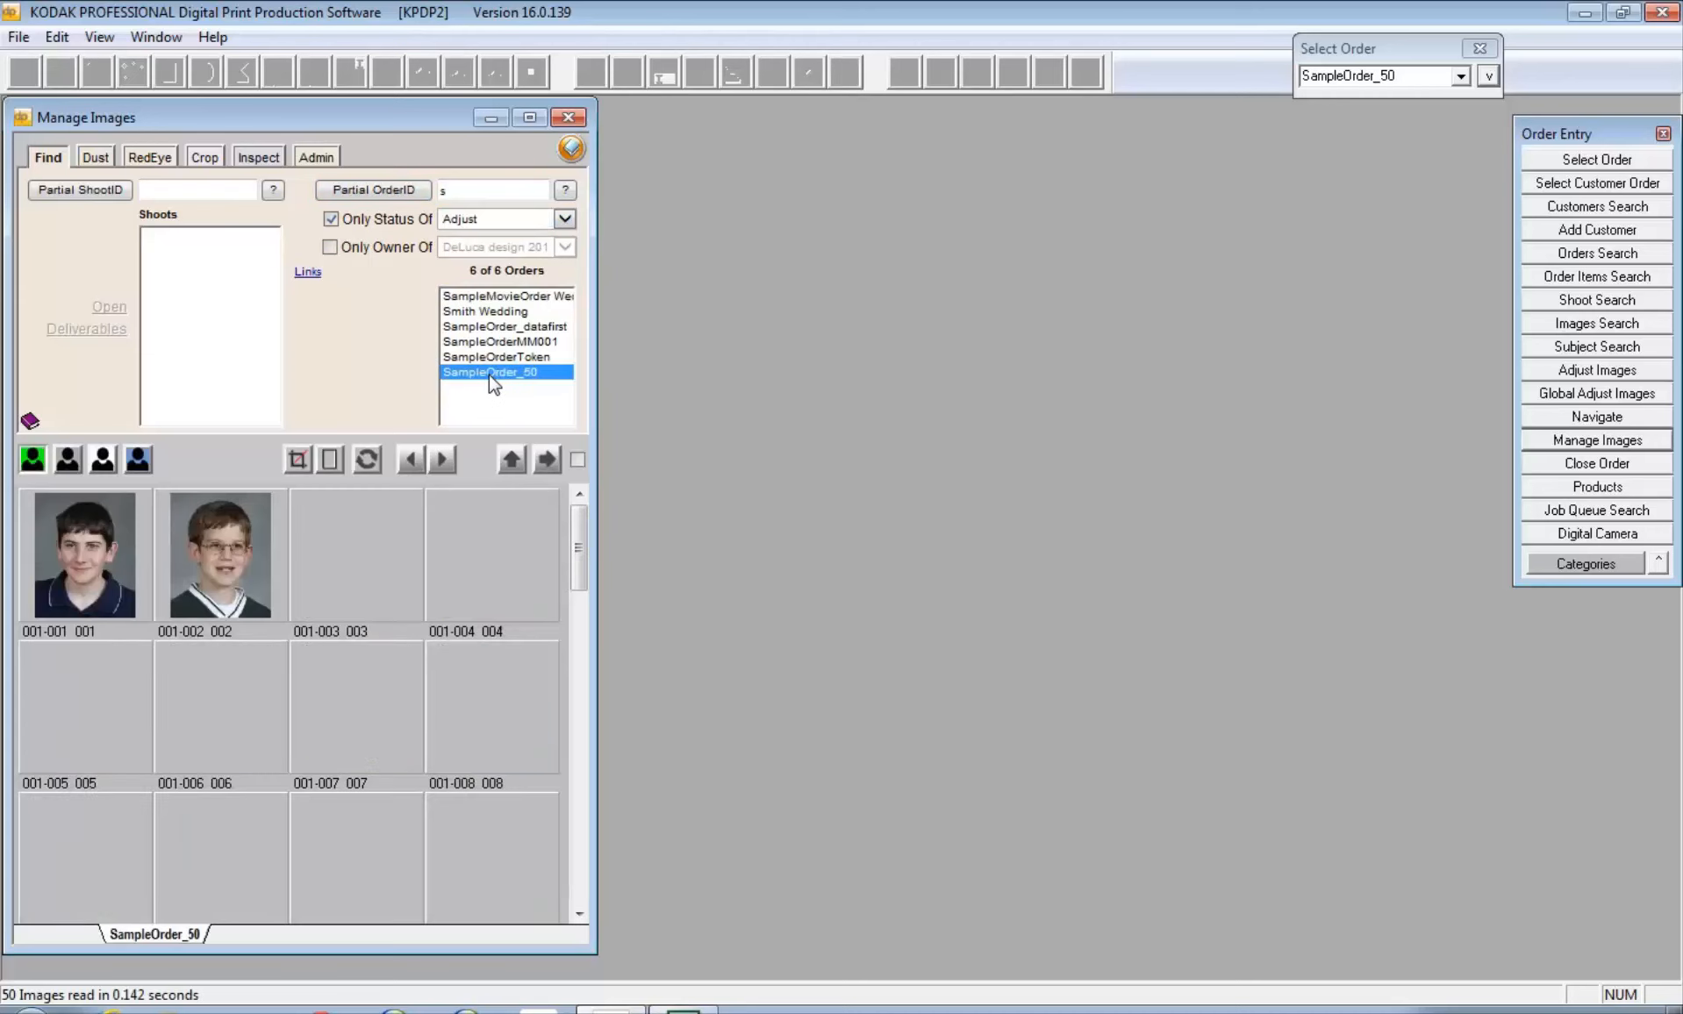
pyautogui.click(549, 458)
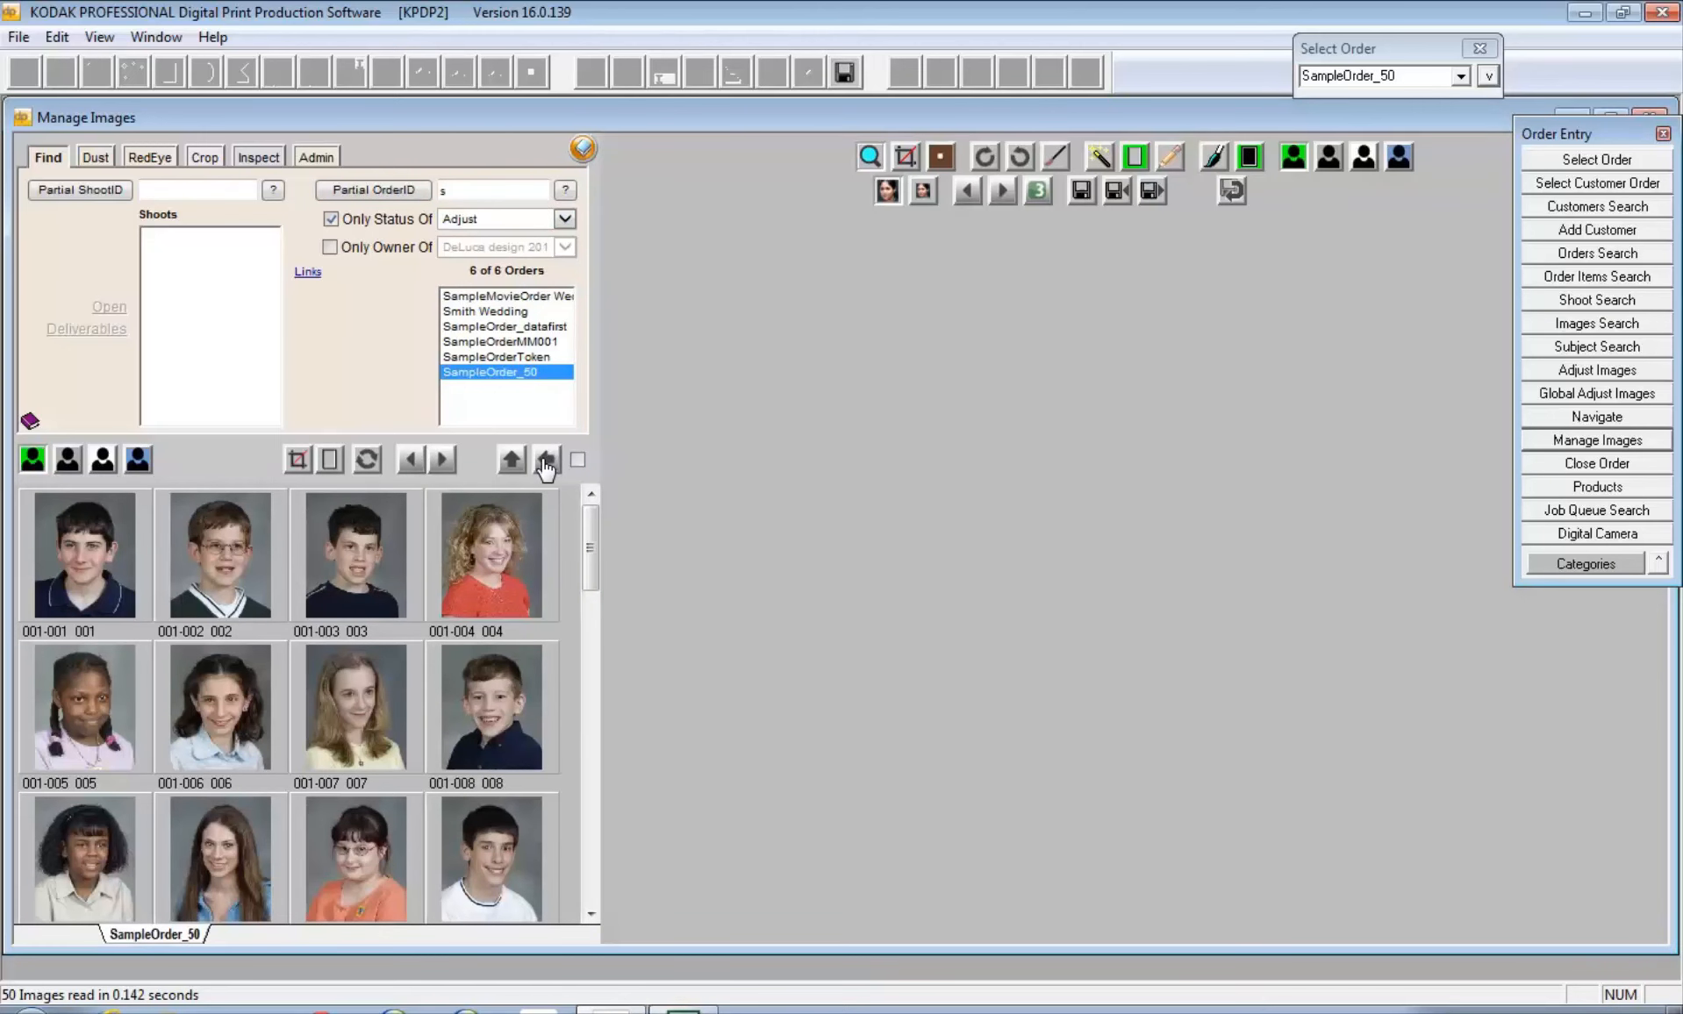
pyautogui.click(81, 555)
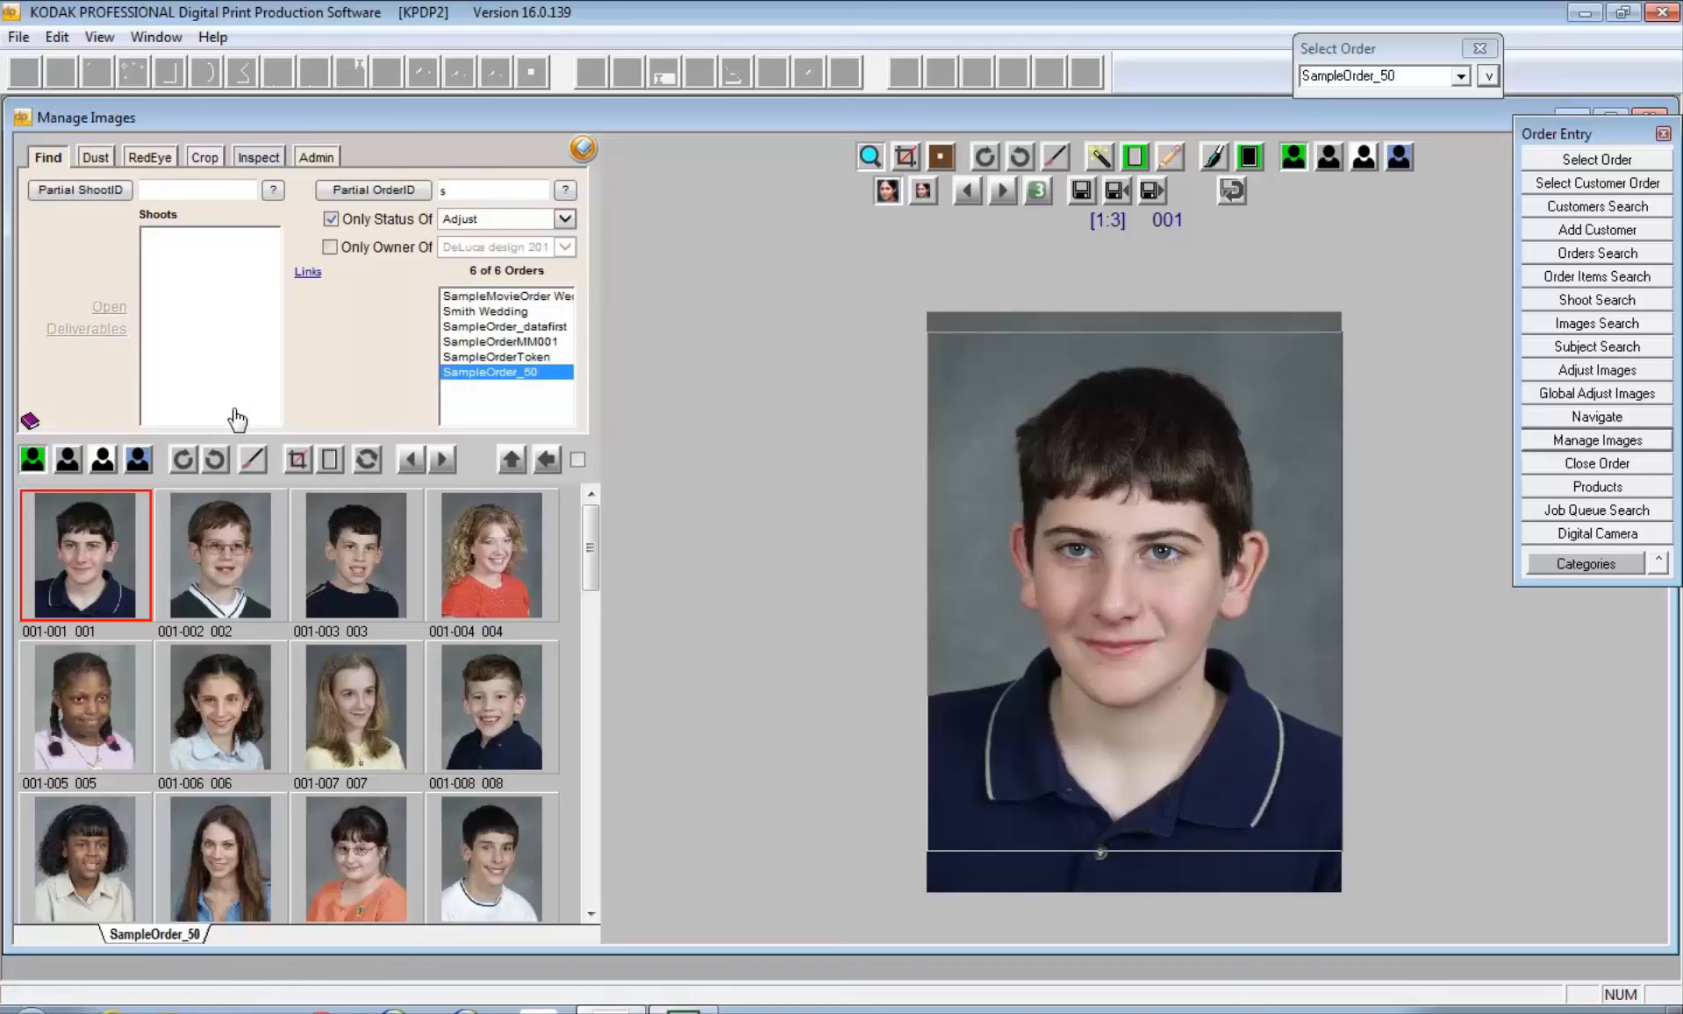
# - Select all images of the order and apply the 5x7Sample crop to them
pyautogui.click(92, 158)
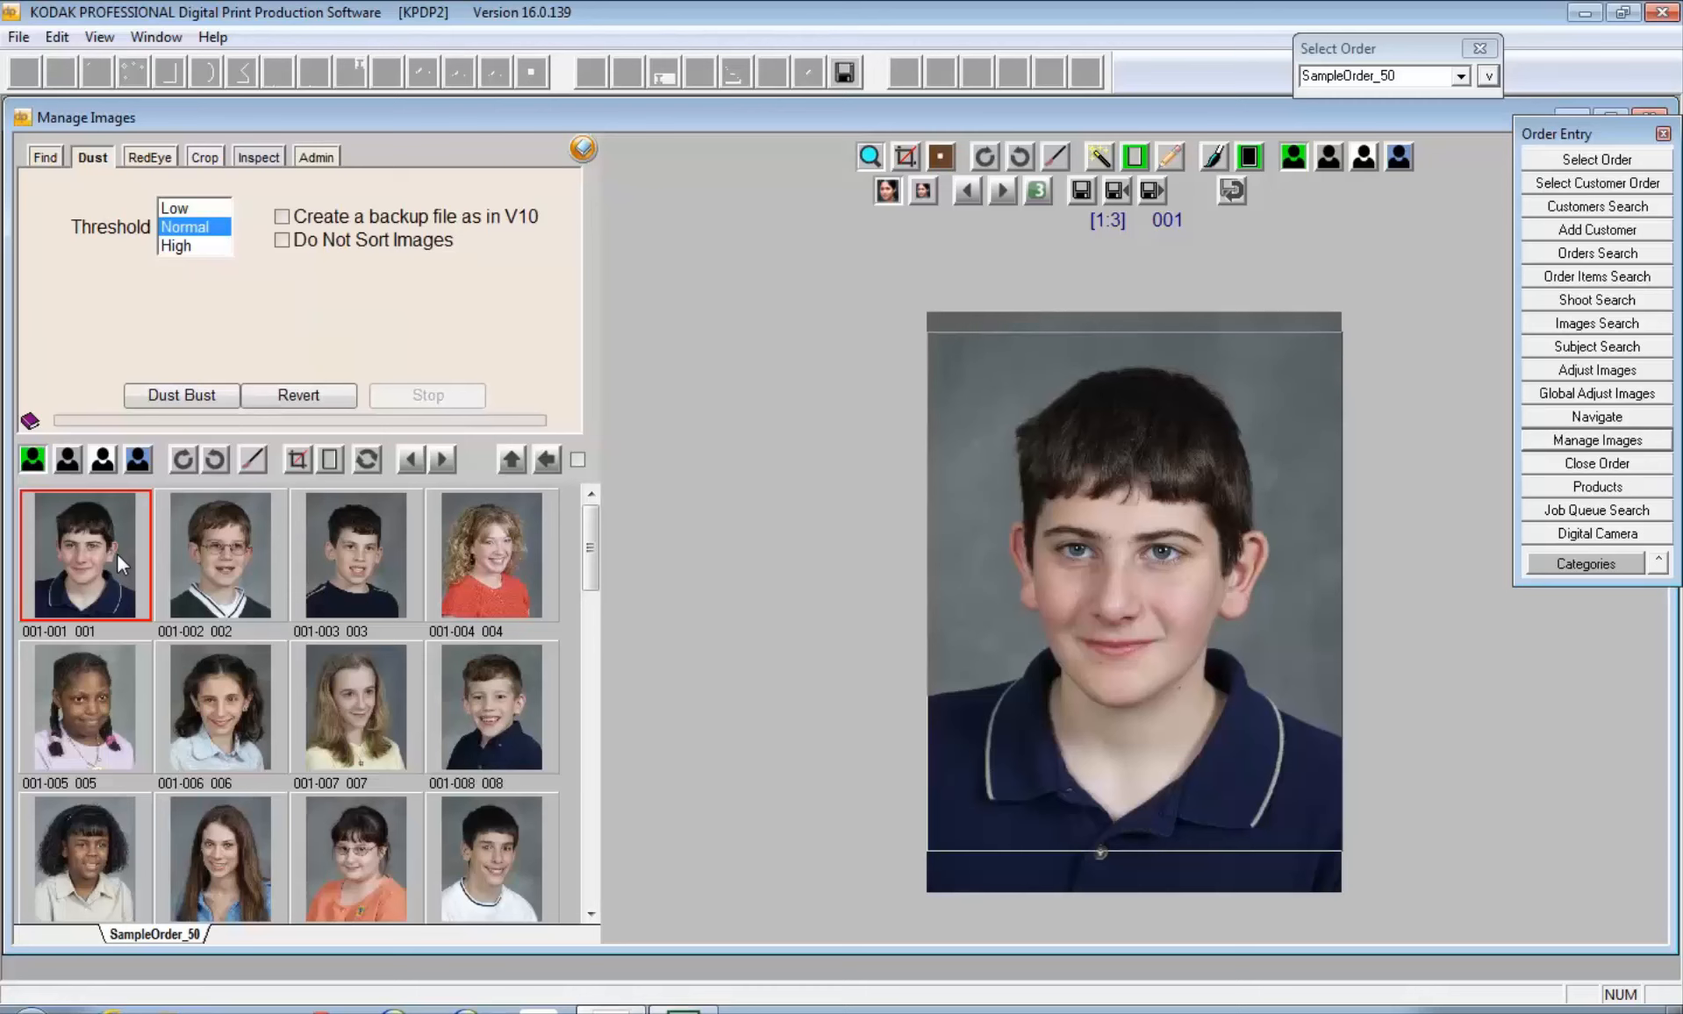
pyautogui.click(193, 547)
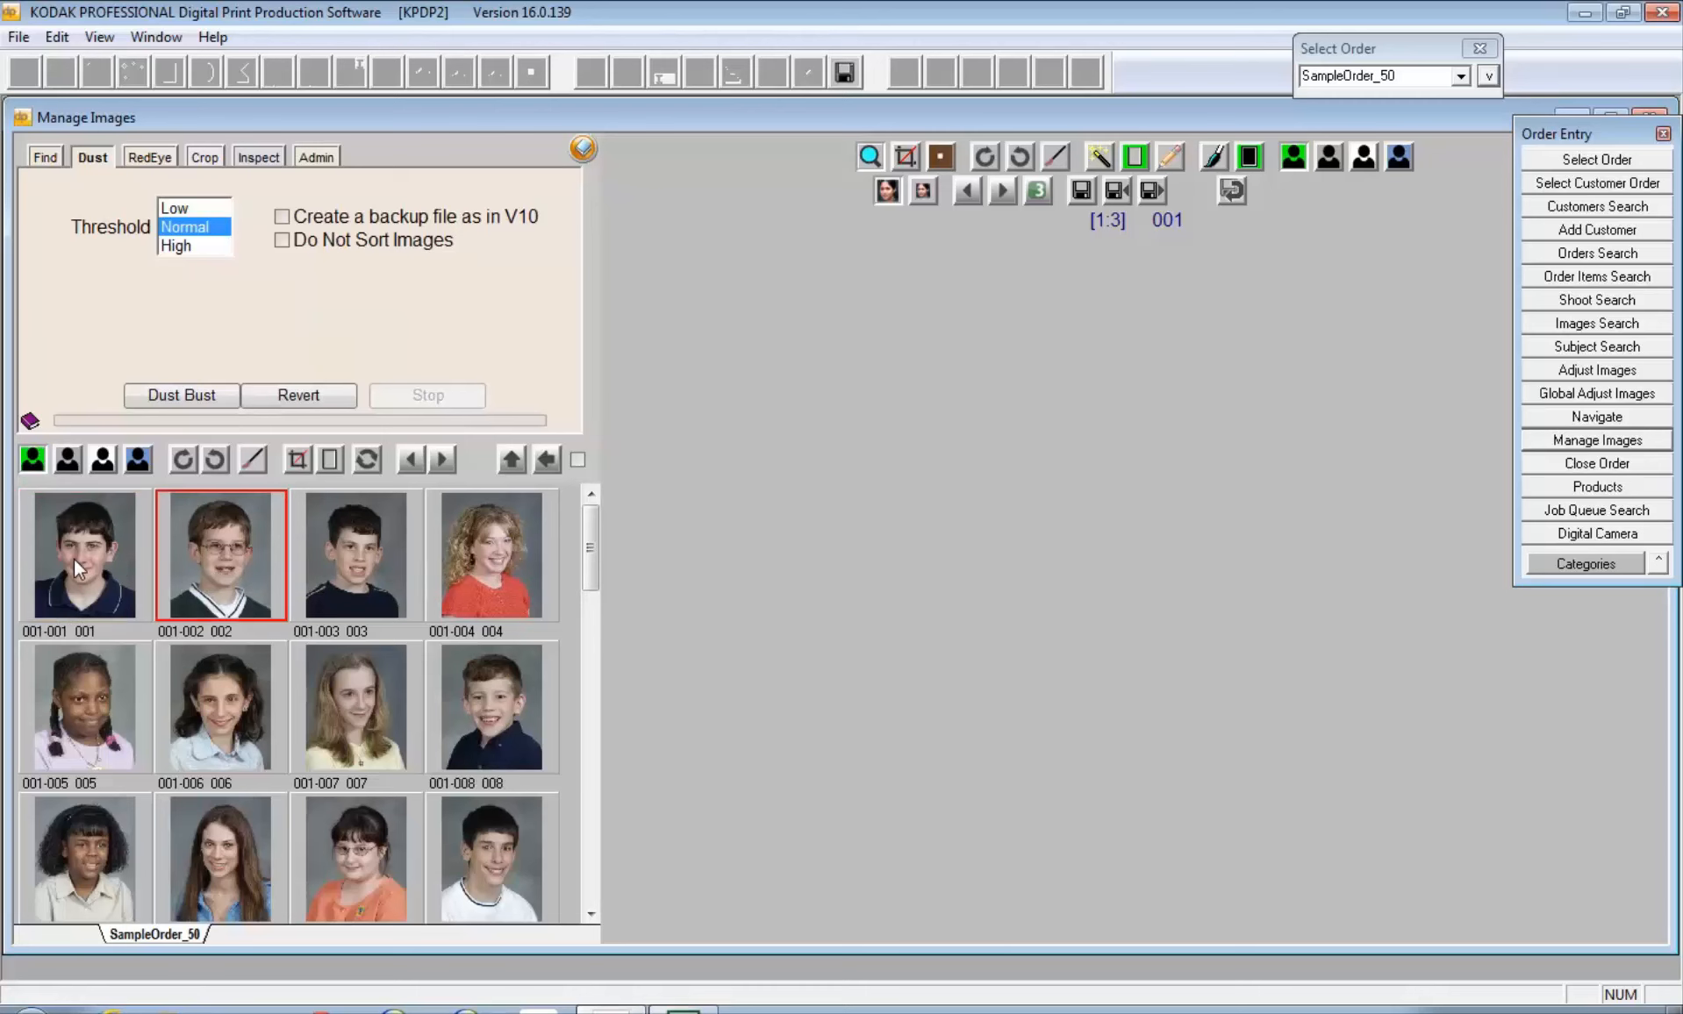
pyautogui.hotkey('ctrl', 'a')
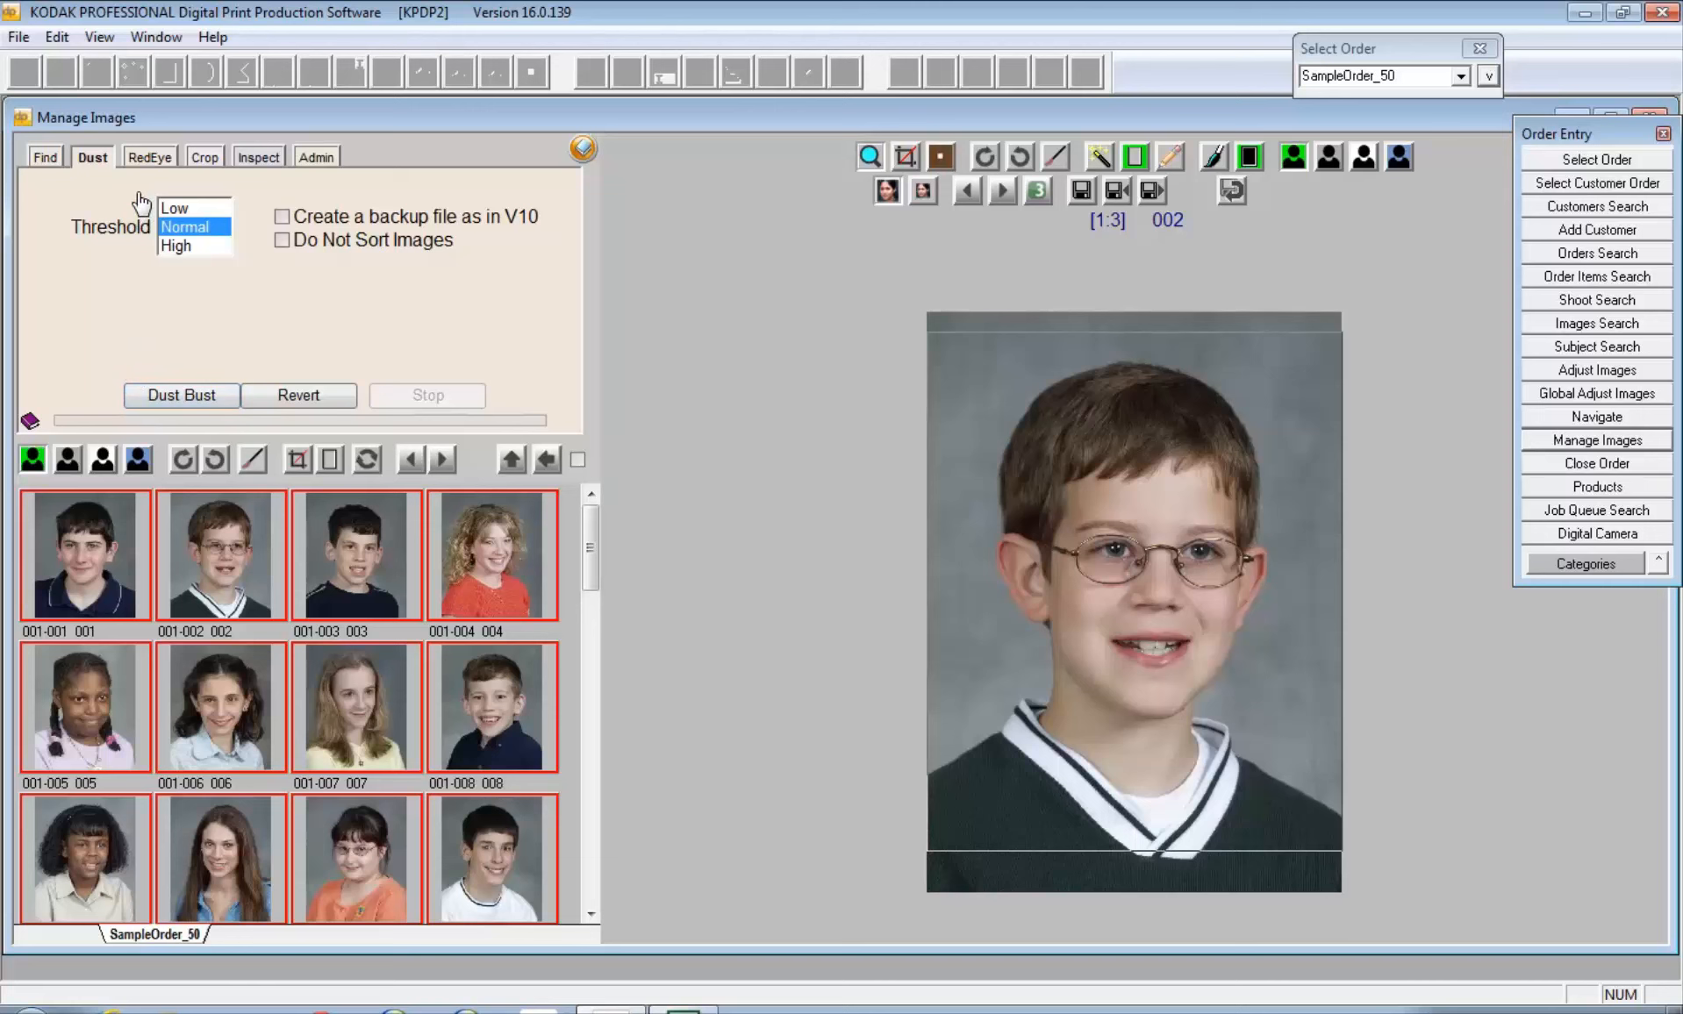
pyautogui.click(143, 162)
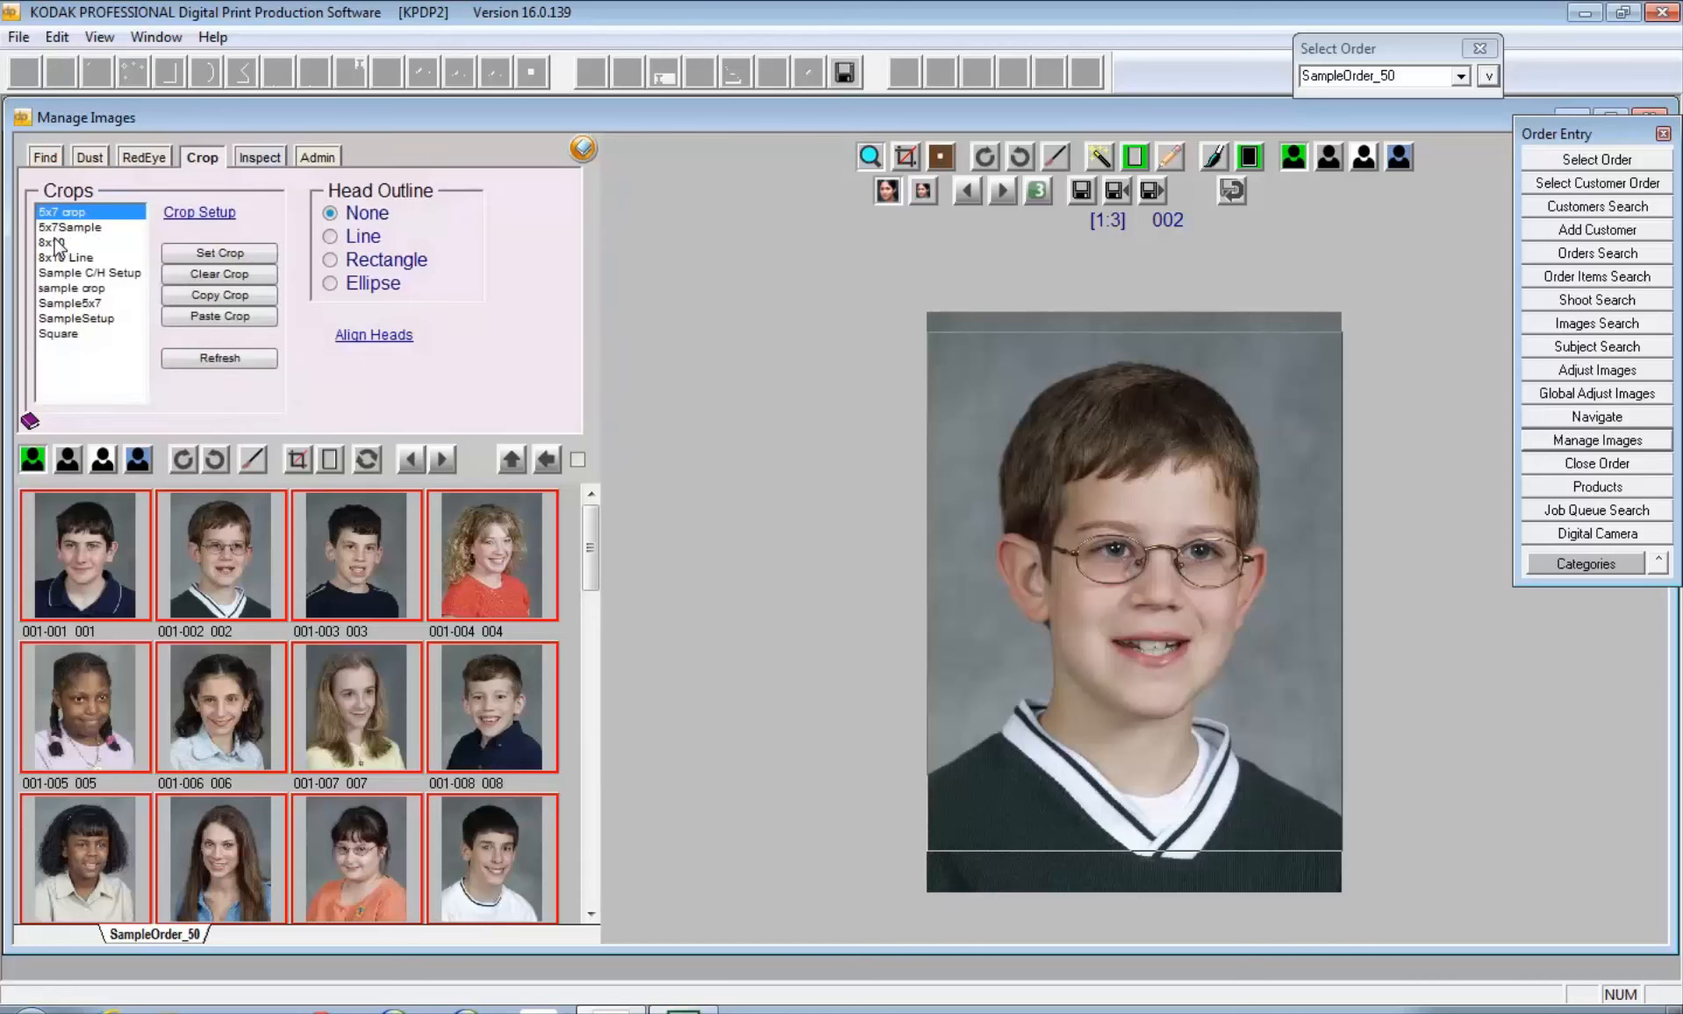
pyautogui.click(51, 244)
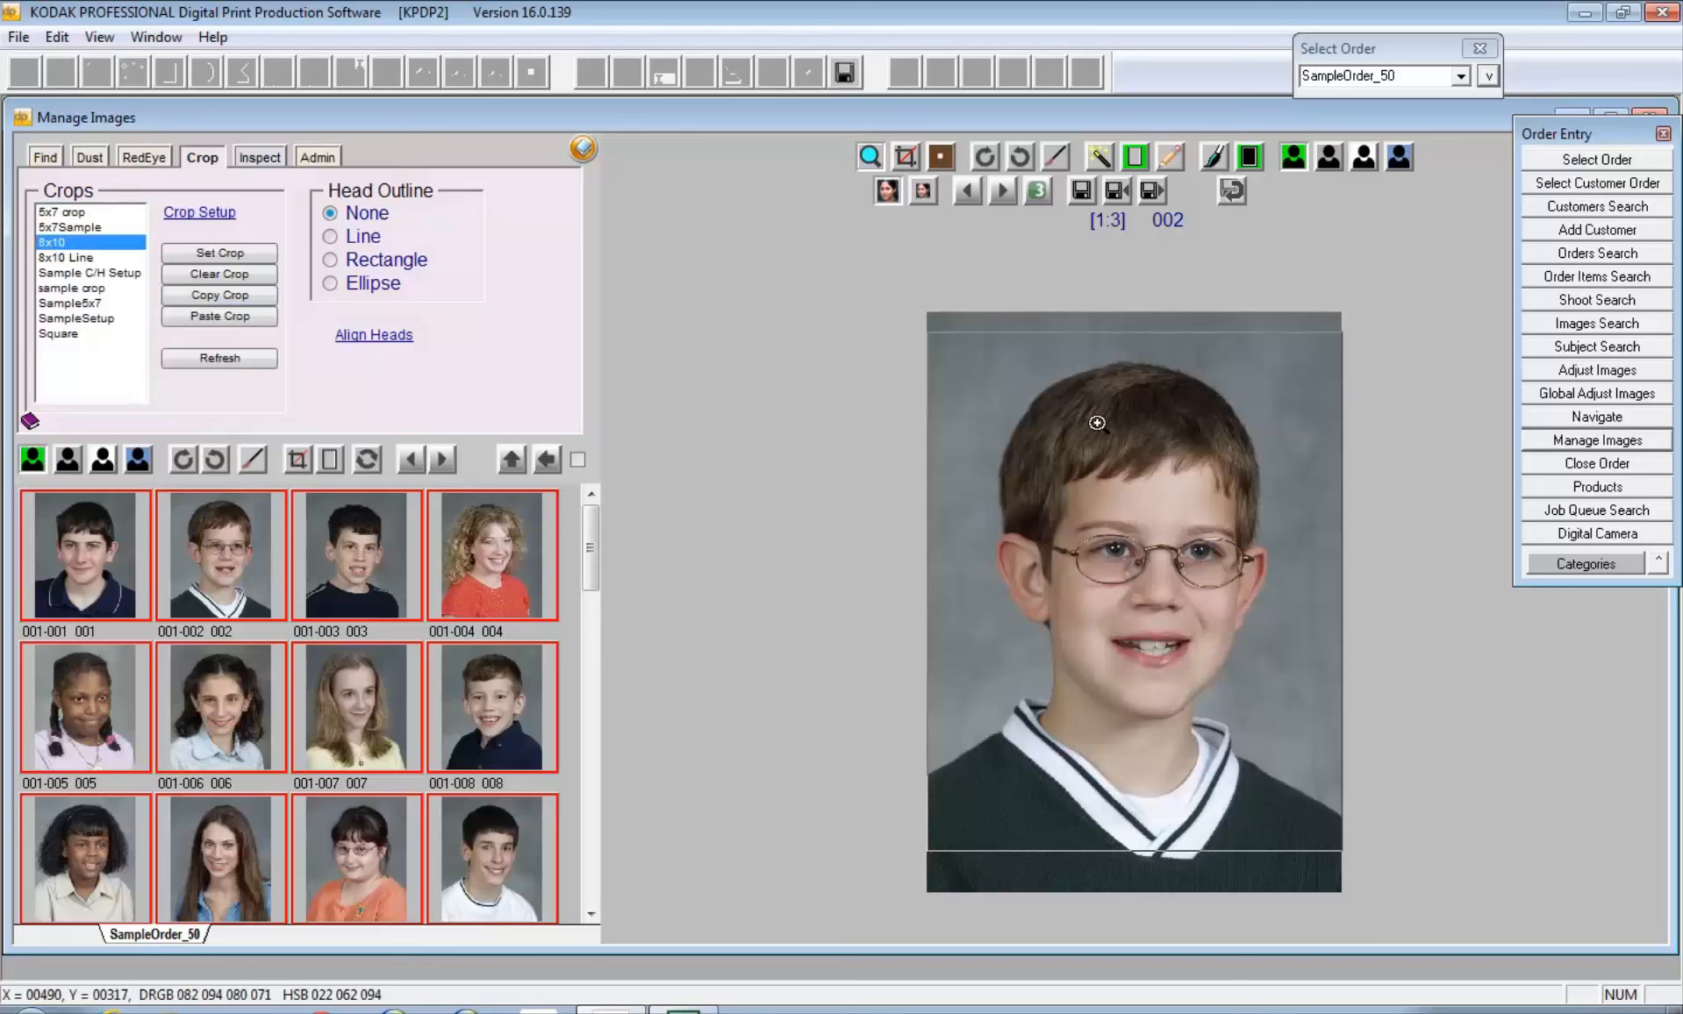
pyautogui.click(58, 227)
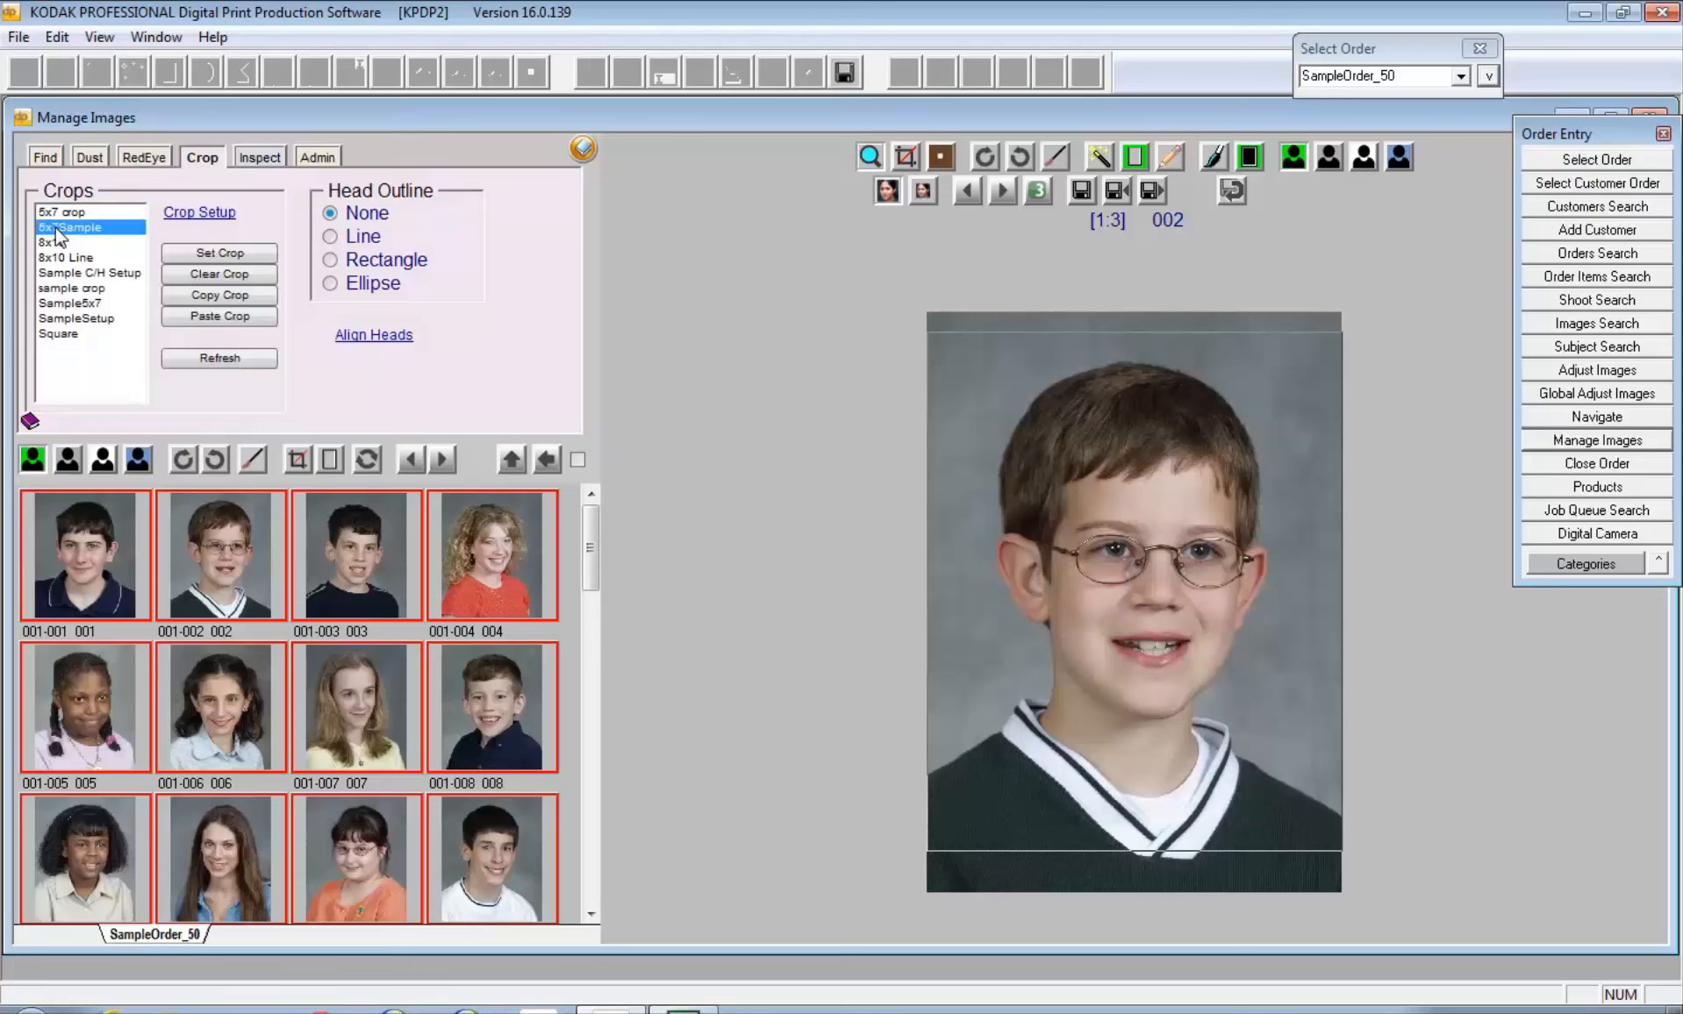
pyautogui.click(204, 250)
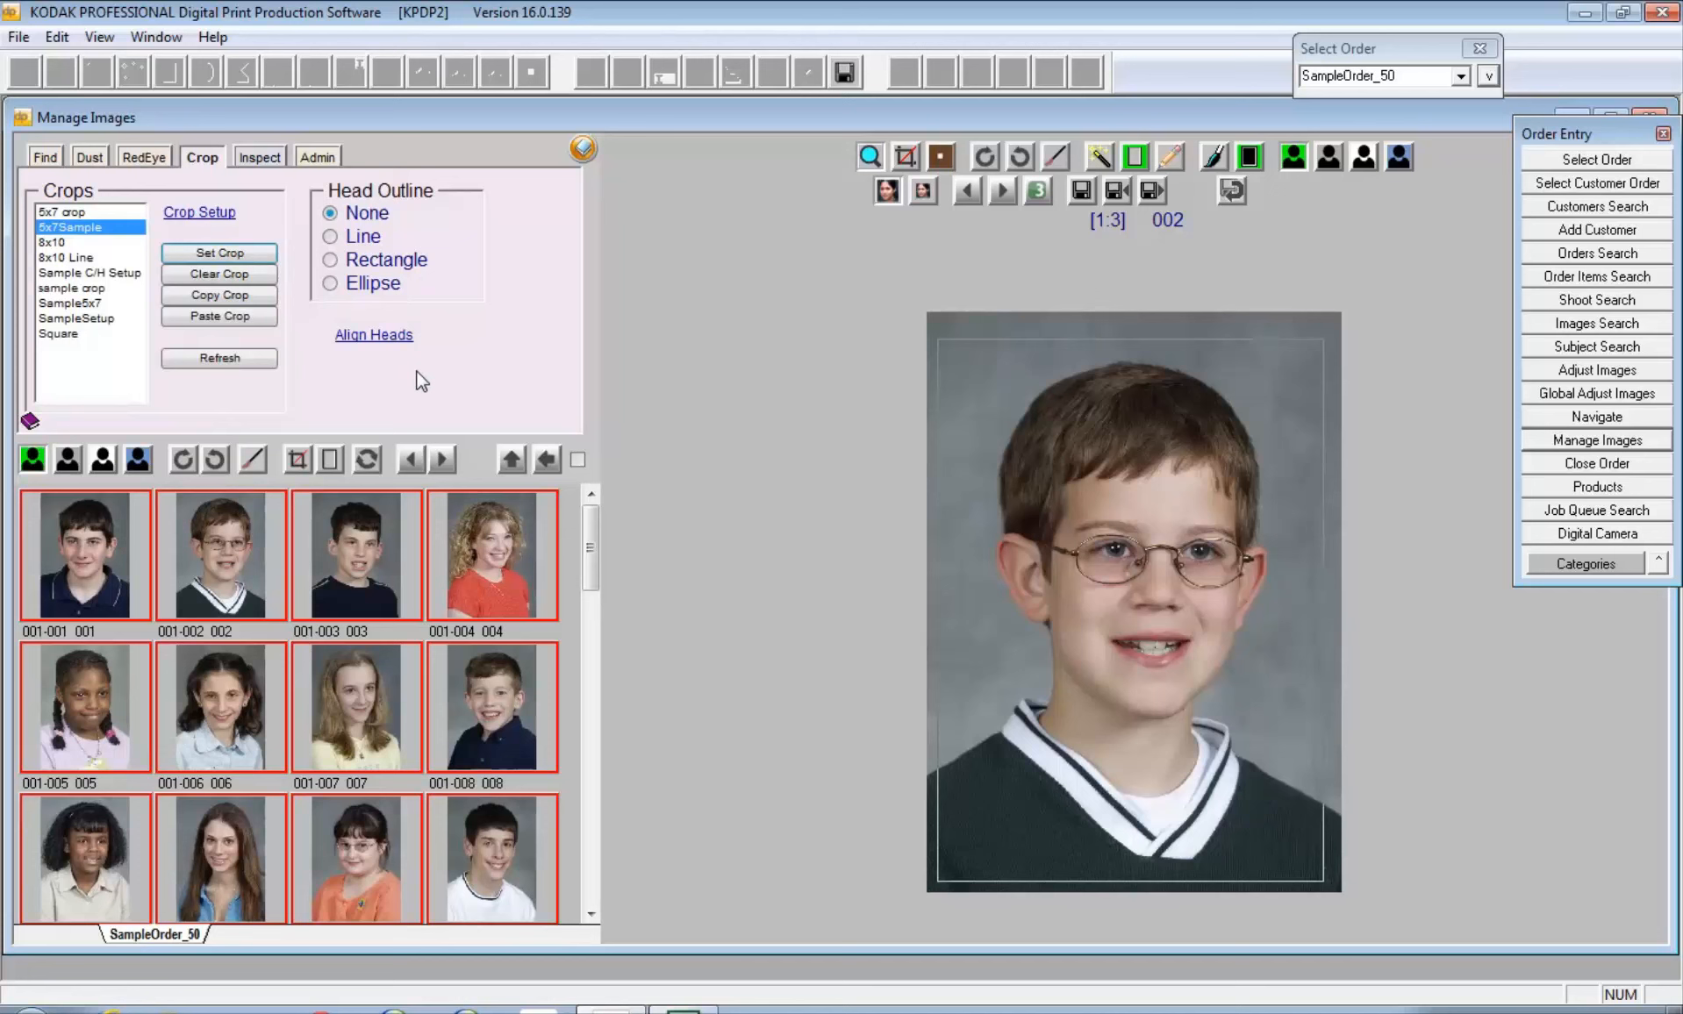
# - Display the head outline on the thumbnails as Line and Rectangle, ending with Ellipse
pyautogui.click(331, 237)
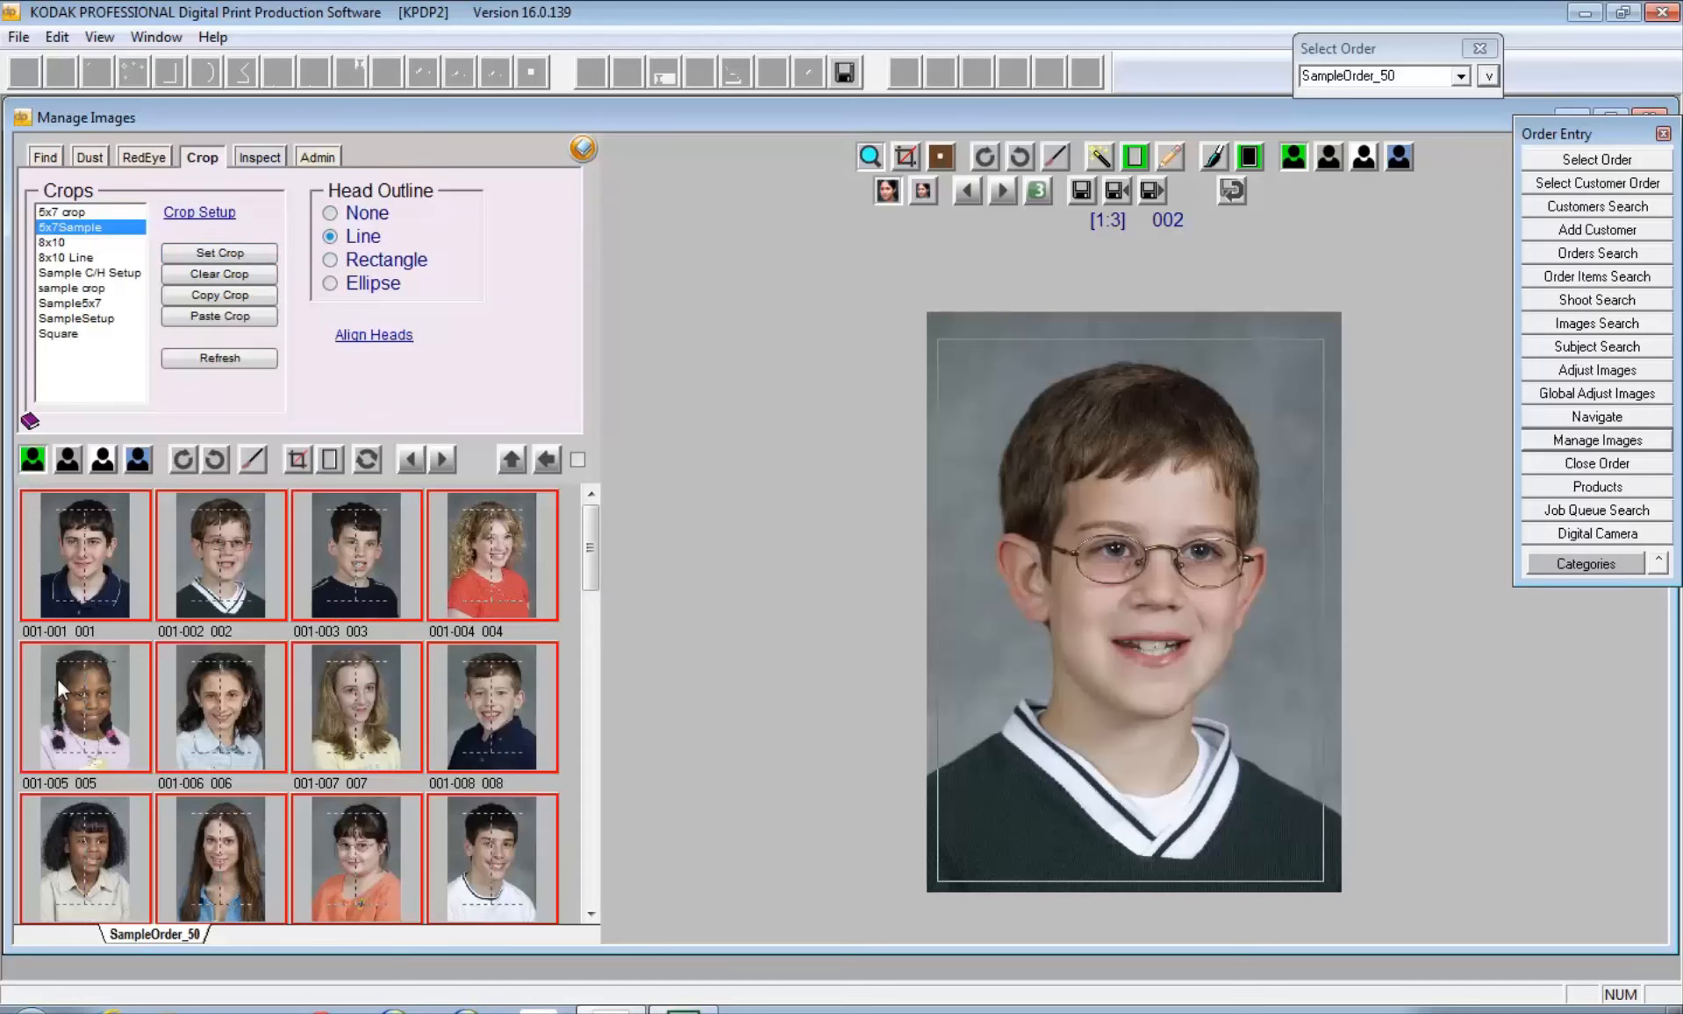
pyautogui.click(331, 260)
pyautogui.click(331, 286)
# - View the Head Alignment and Group Balance window for the selected images and close it
pyautogui.click(374, 334)
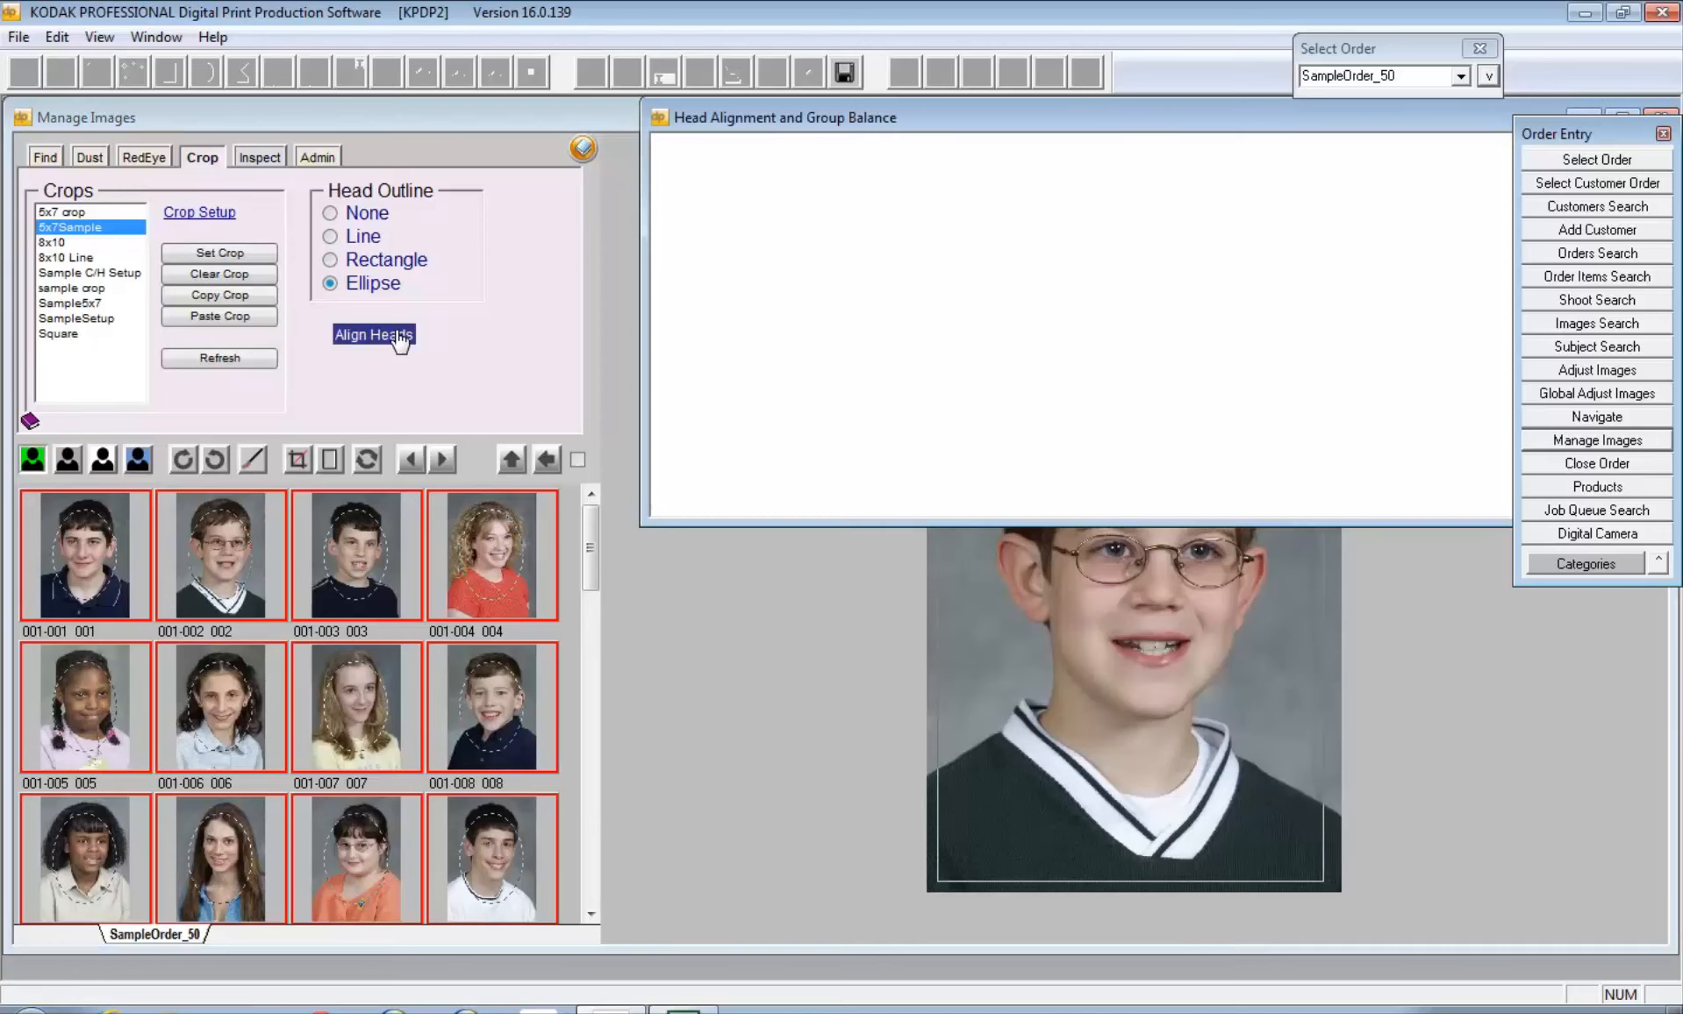
pyautogui.moveTo(1108, 114); pyautogui.dragTo(802, 150)
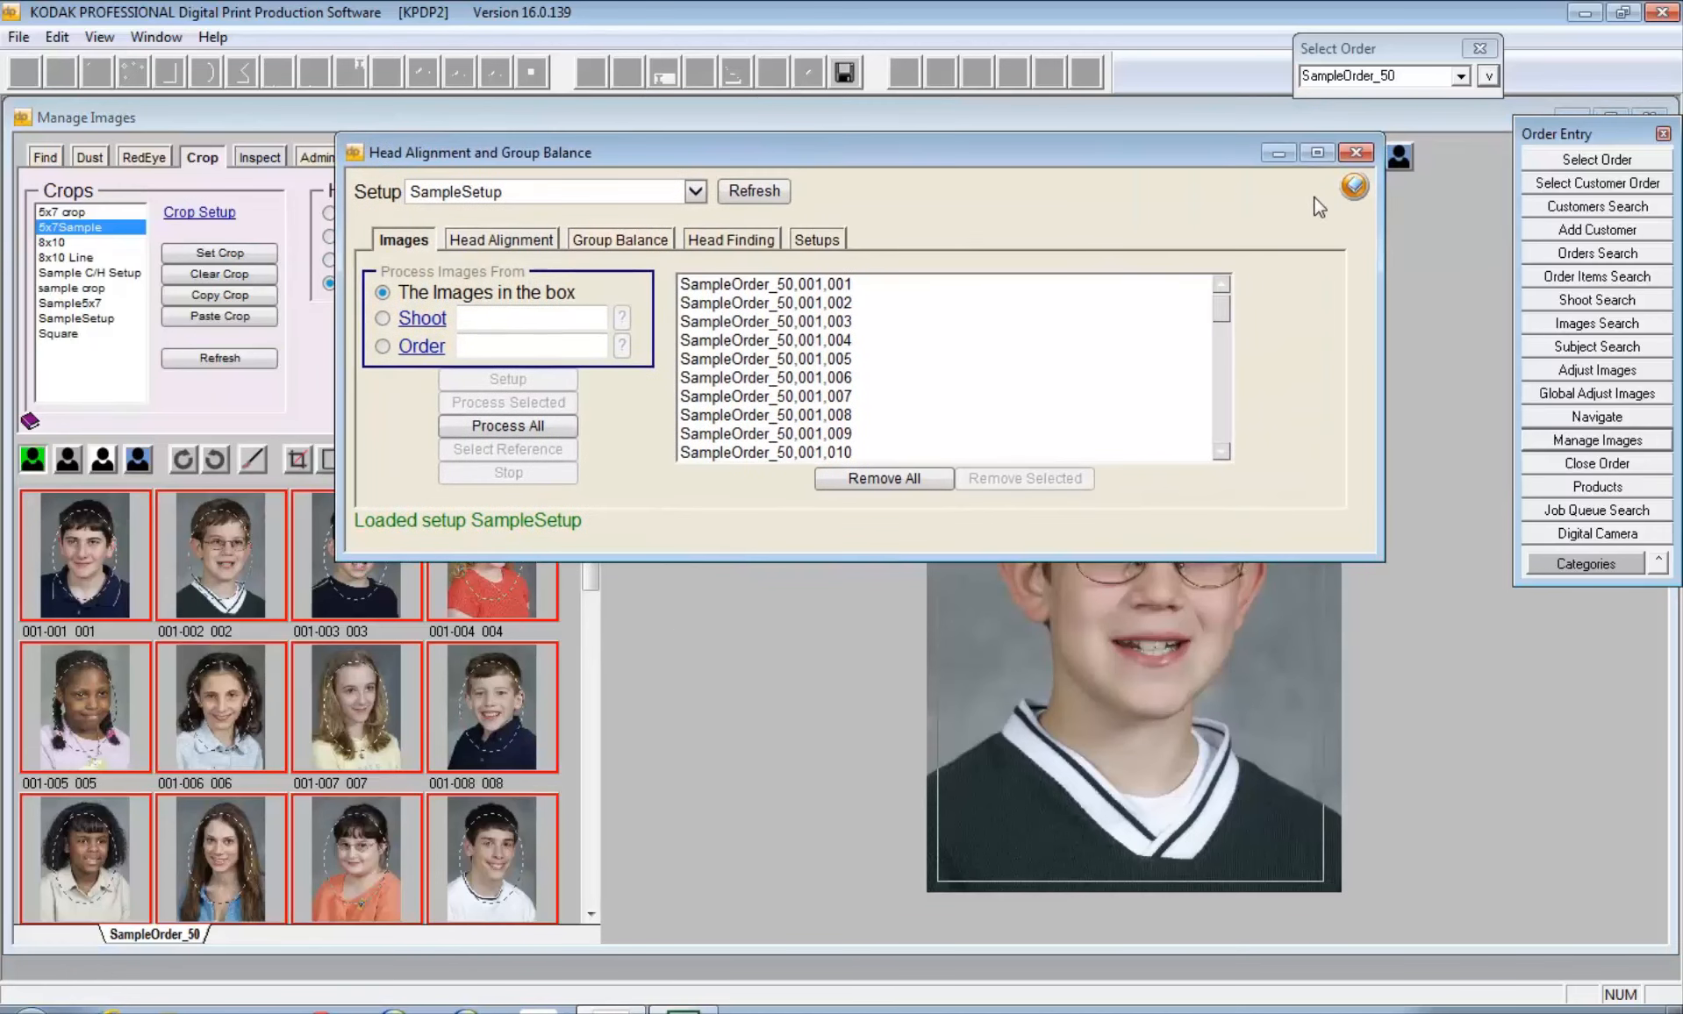
pyautogui.click(1358, 153)
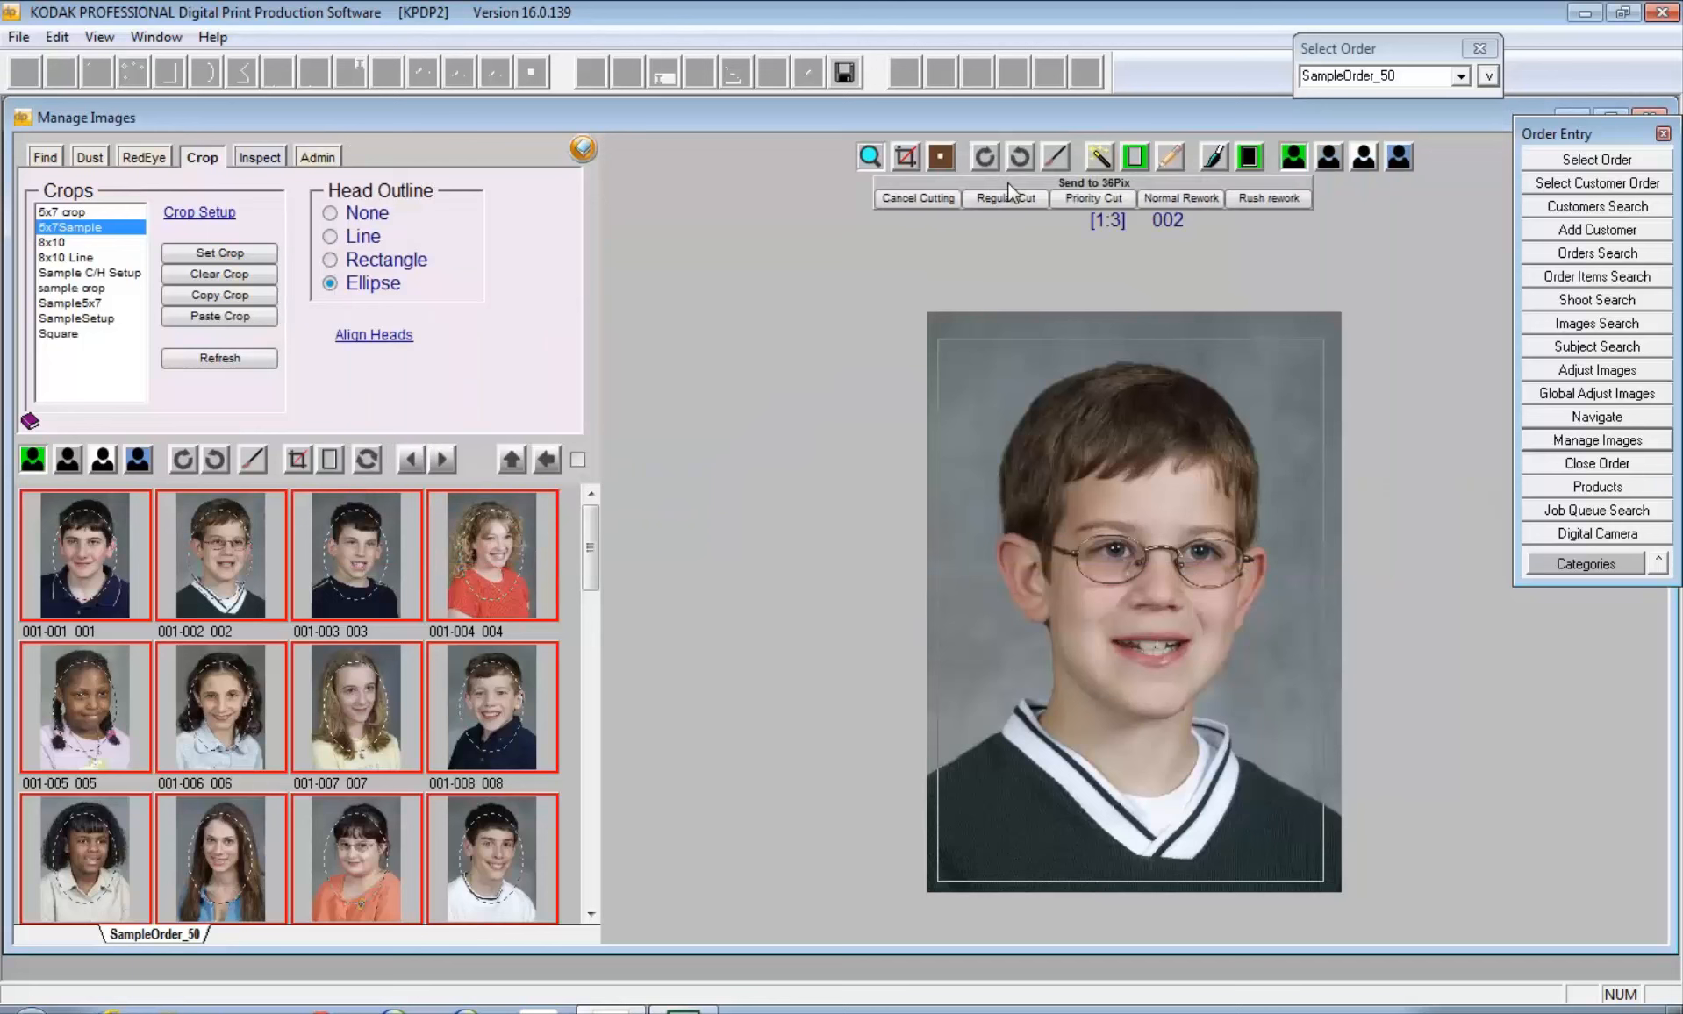
# - Deselect all images and inspect the image details of image 001
pyautogui.click(264, 159)
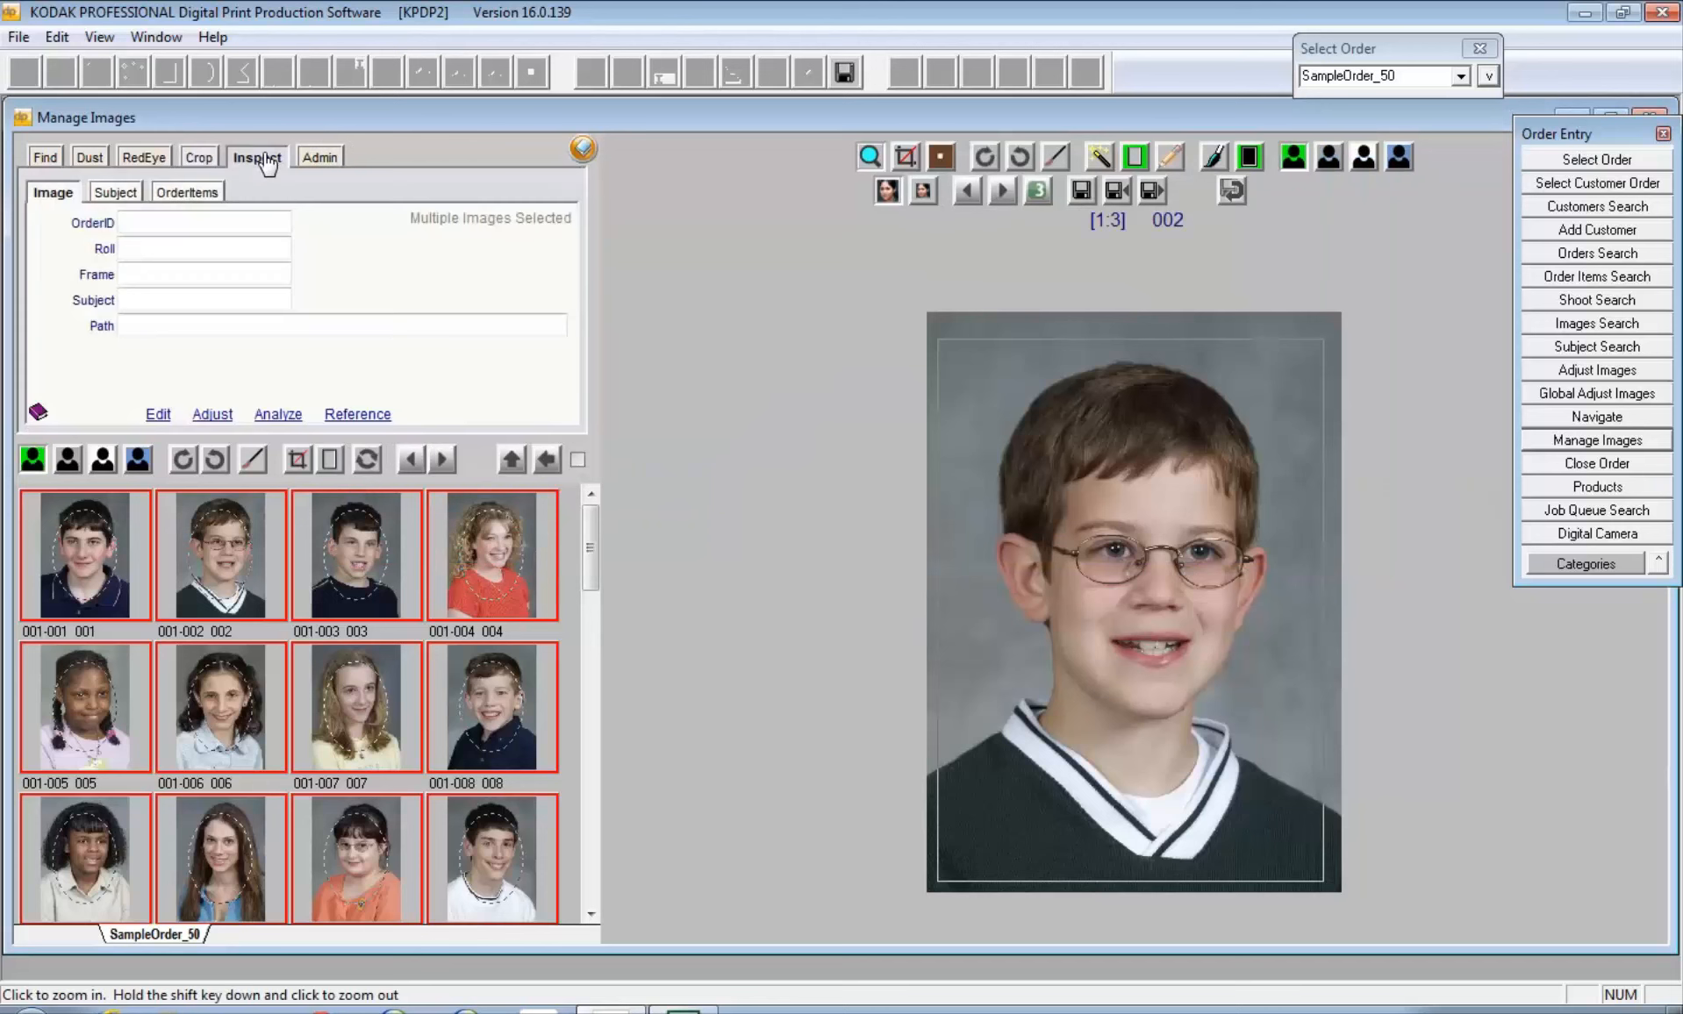
pyautogui.click(275, 636)
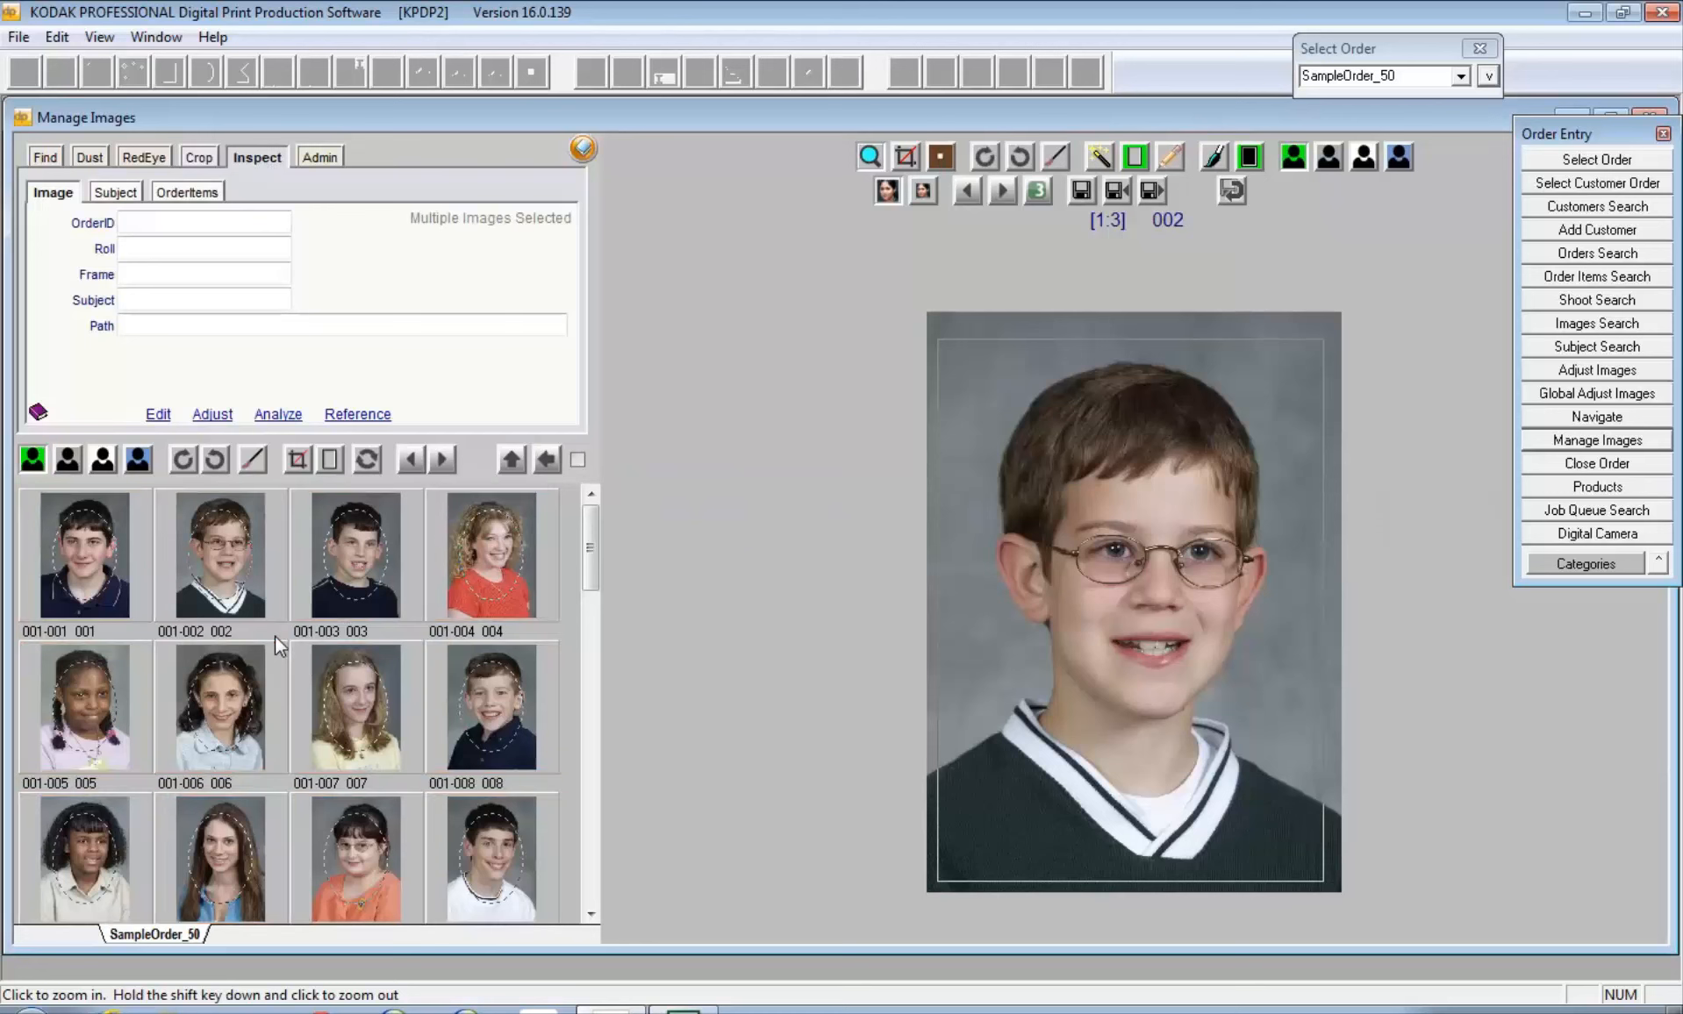
pyautogui.click(72, 533)
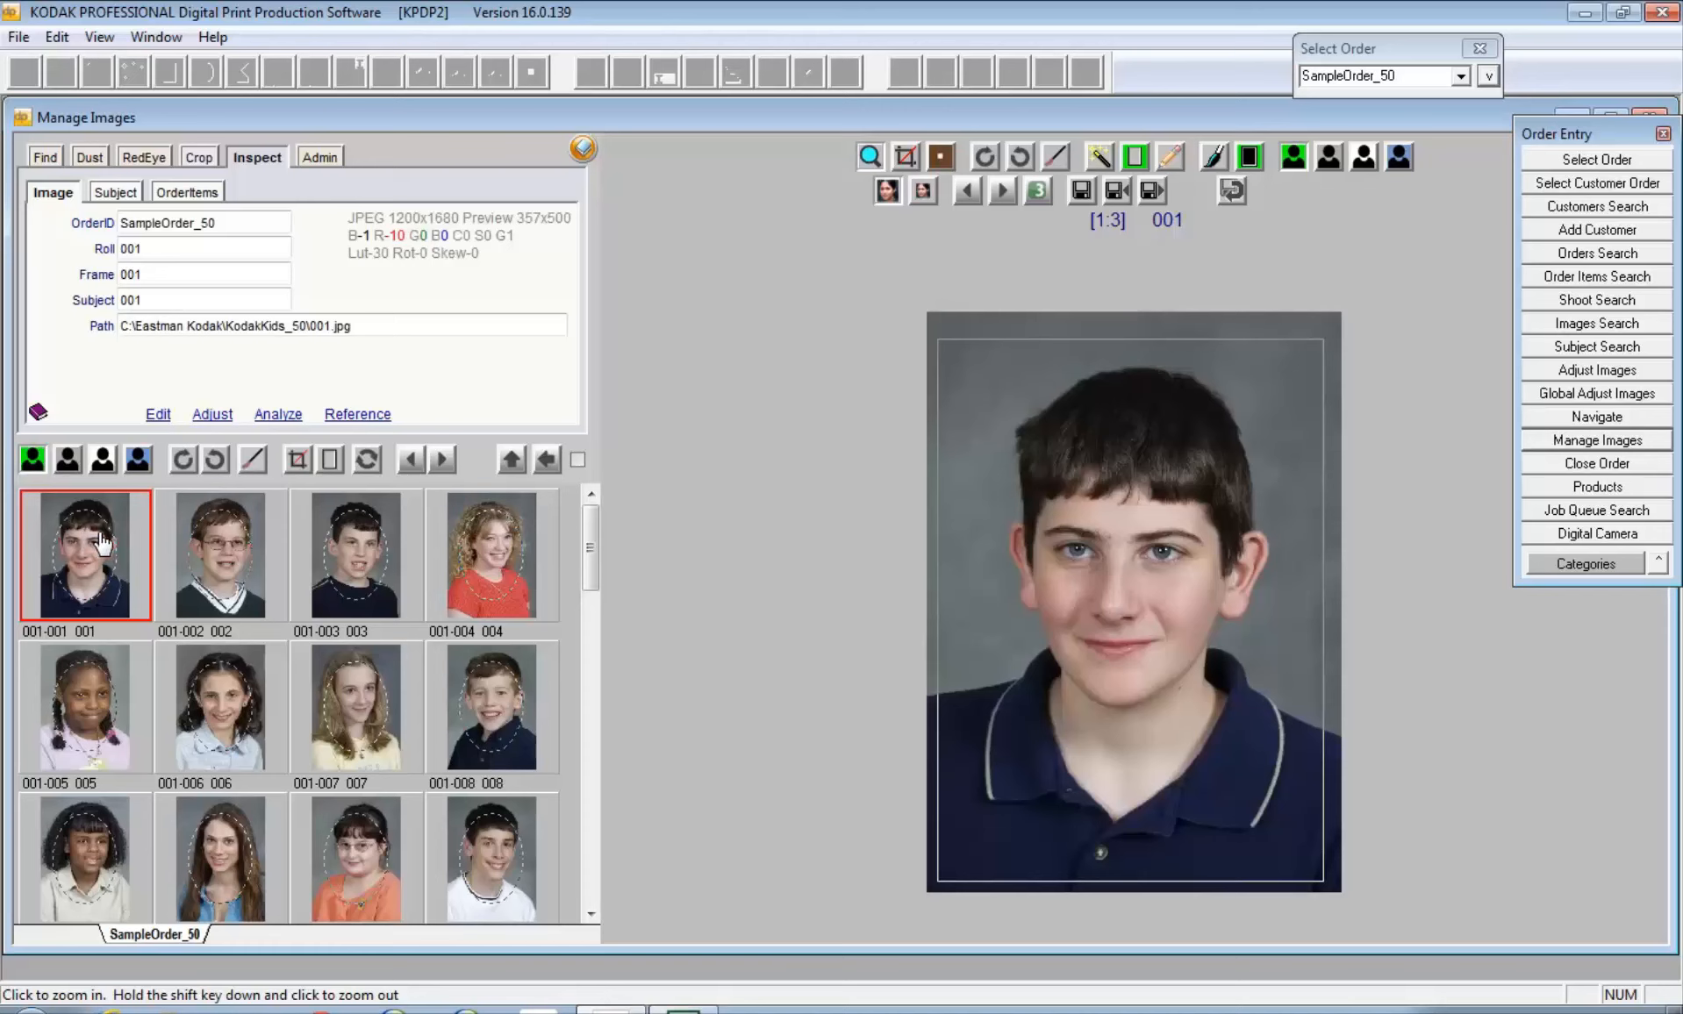
pyautogui.moveTo(104, 542)
# - View image 001's order data record and its colour adjustment controls, closing each window, and check the Analyze option
pyautogui.click(161, 421)
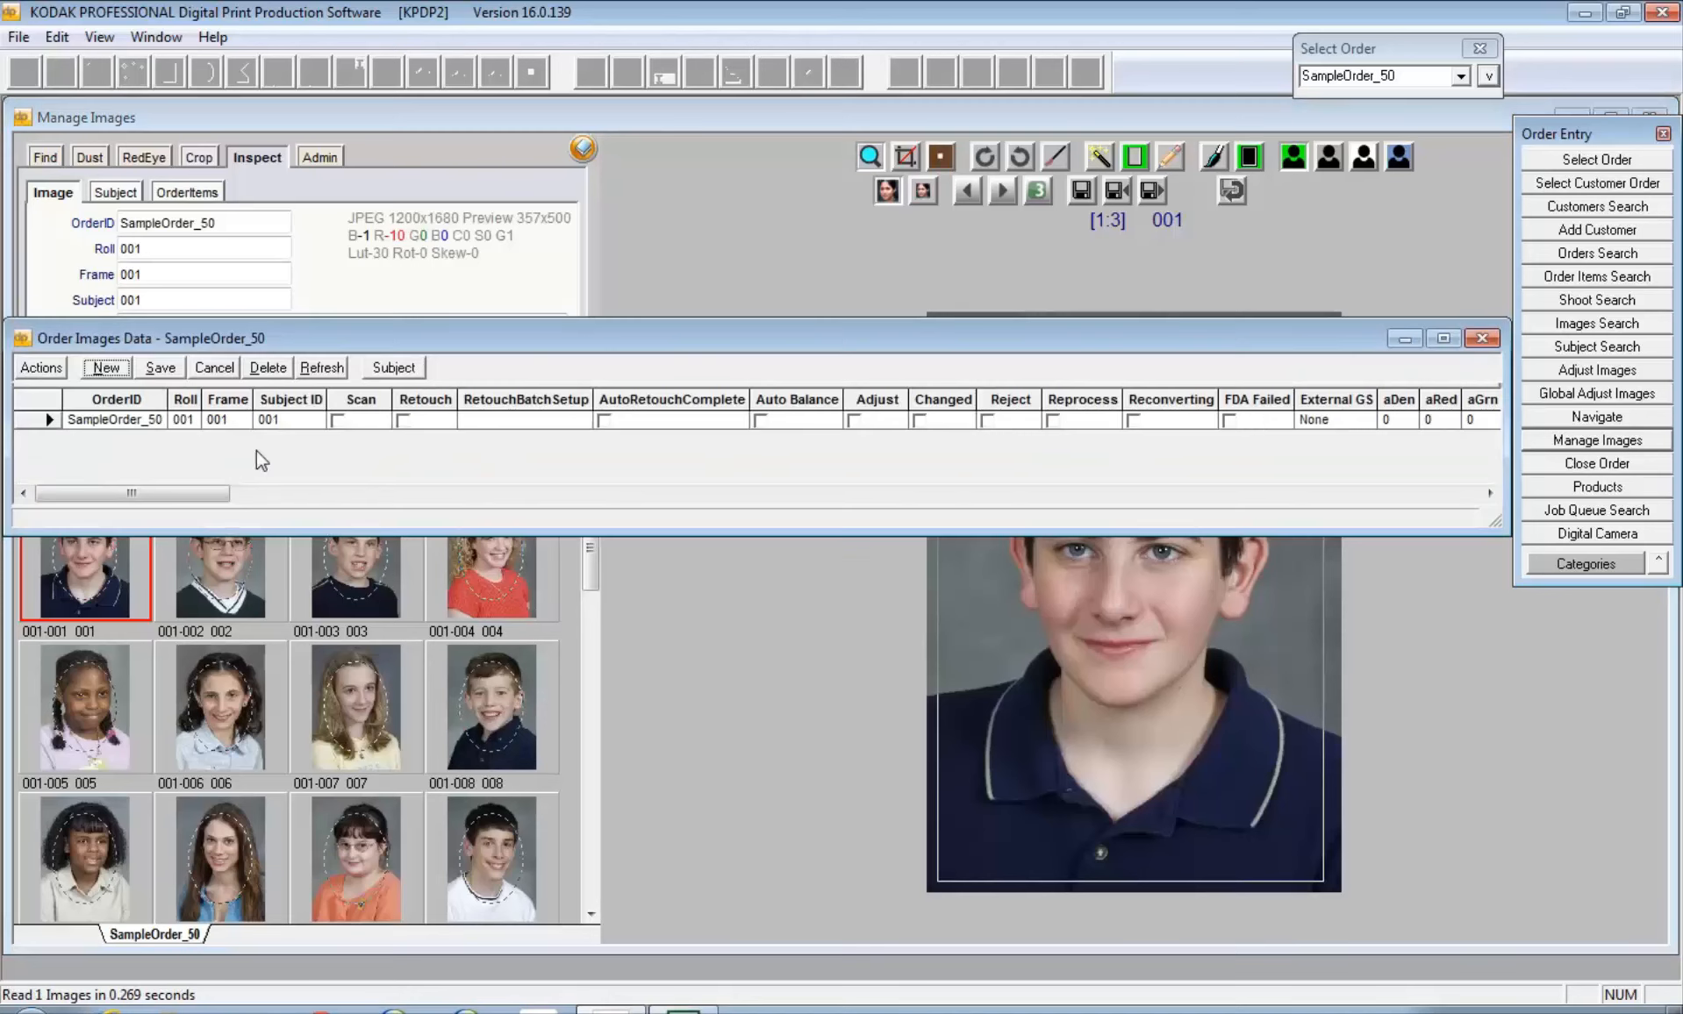
pyautogui.click(1493, 342)
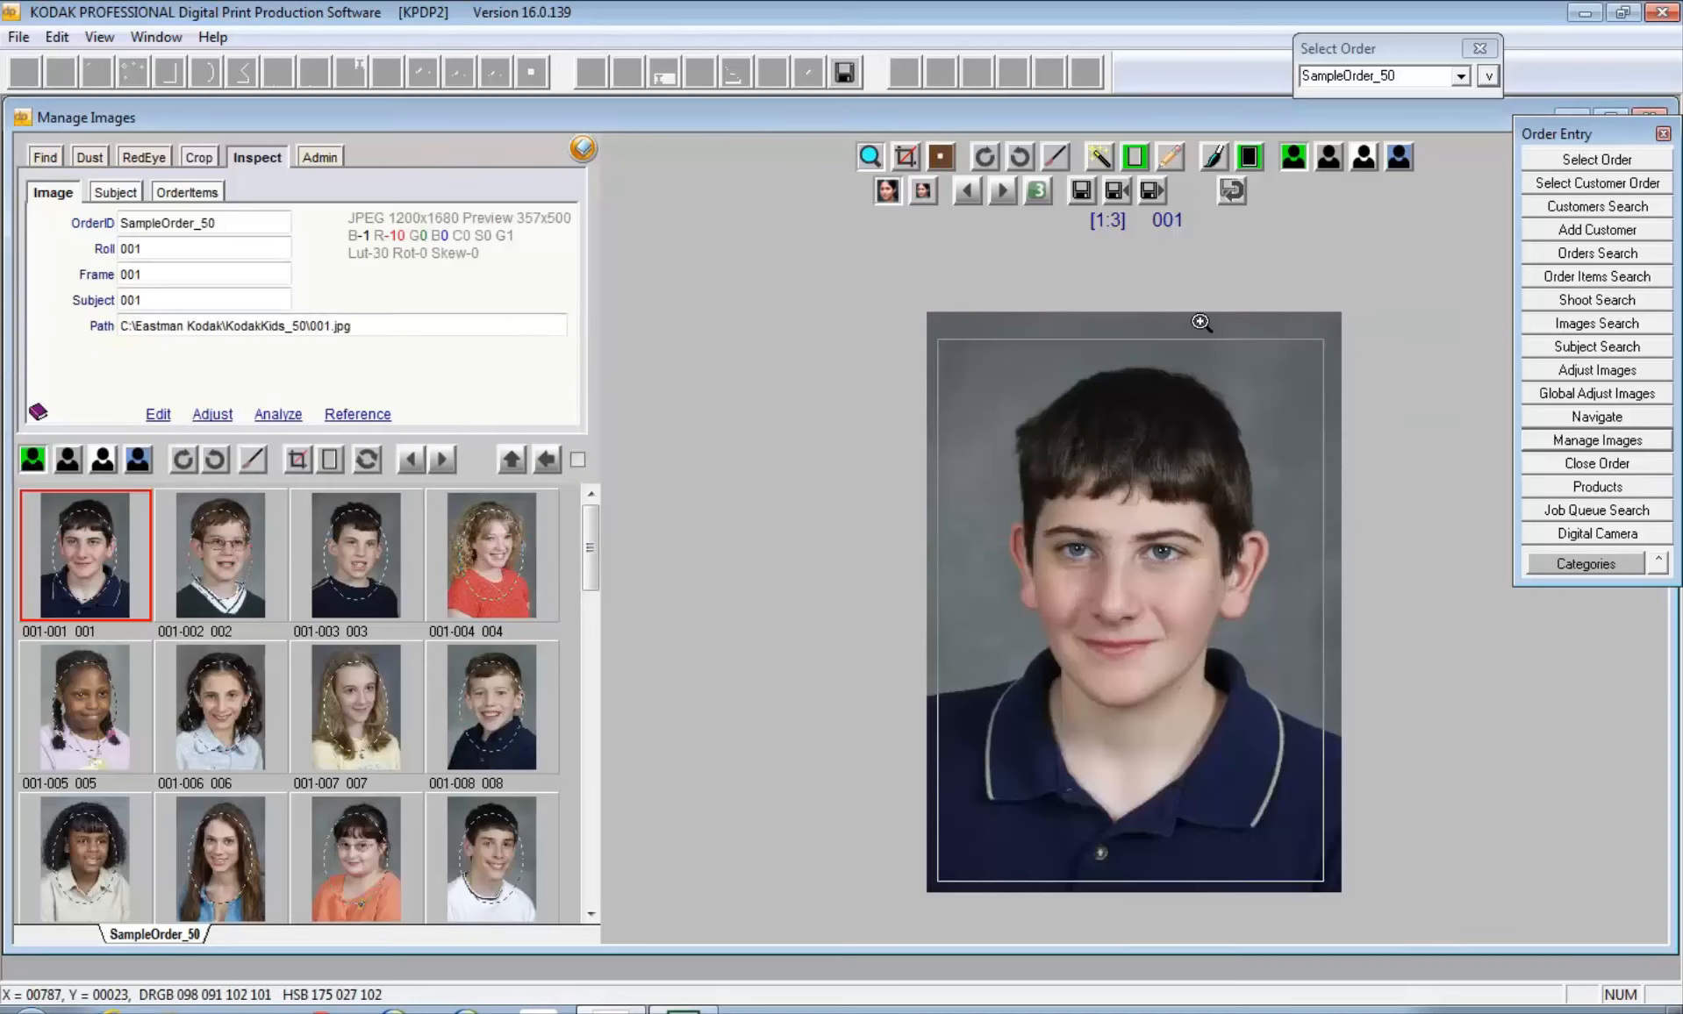
pyautogui.click(213, 413)
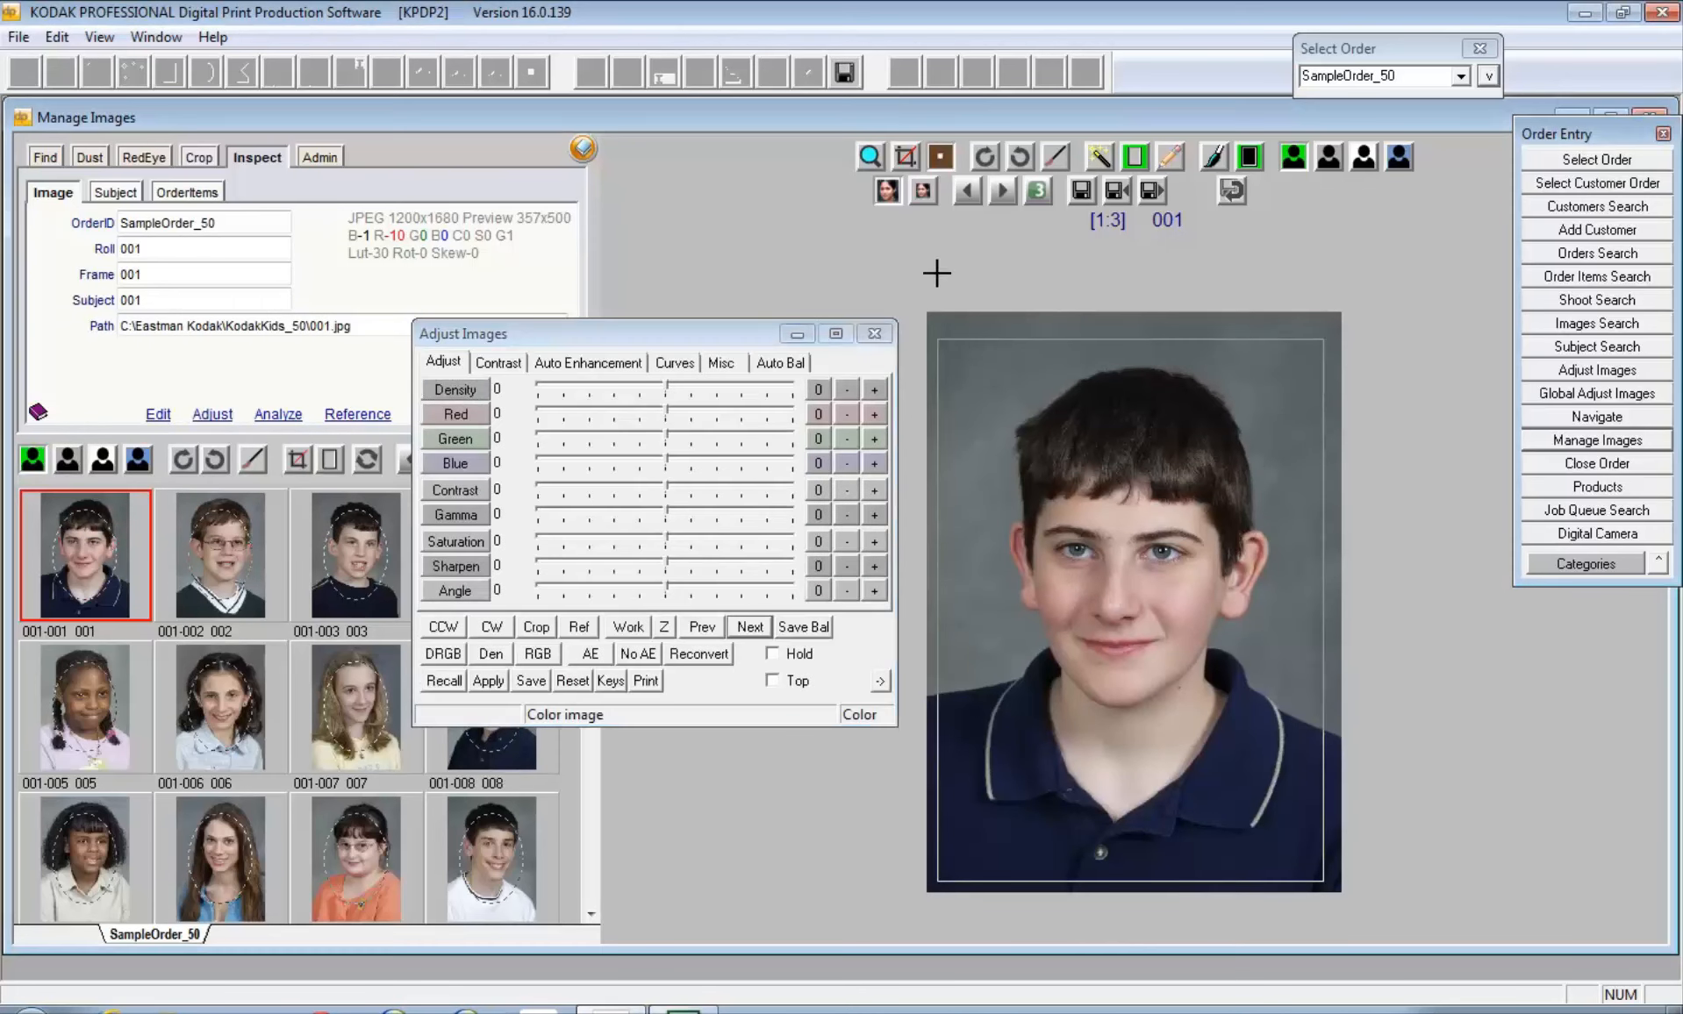
pyautogui.click(873, 334)
pyautogui.click(278, 416)
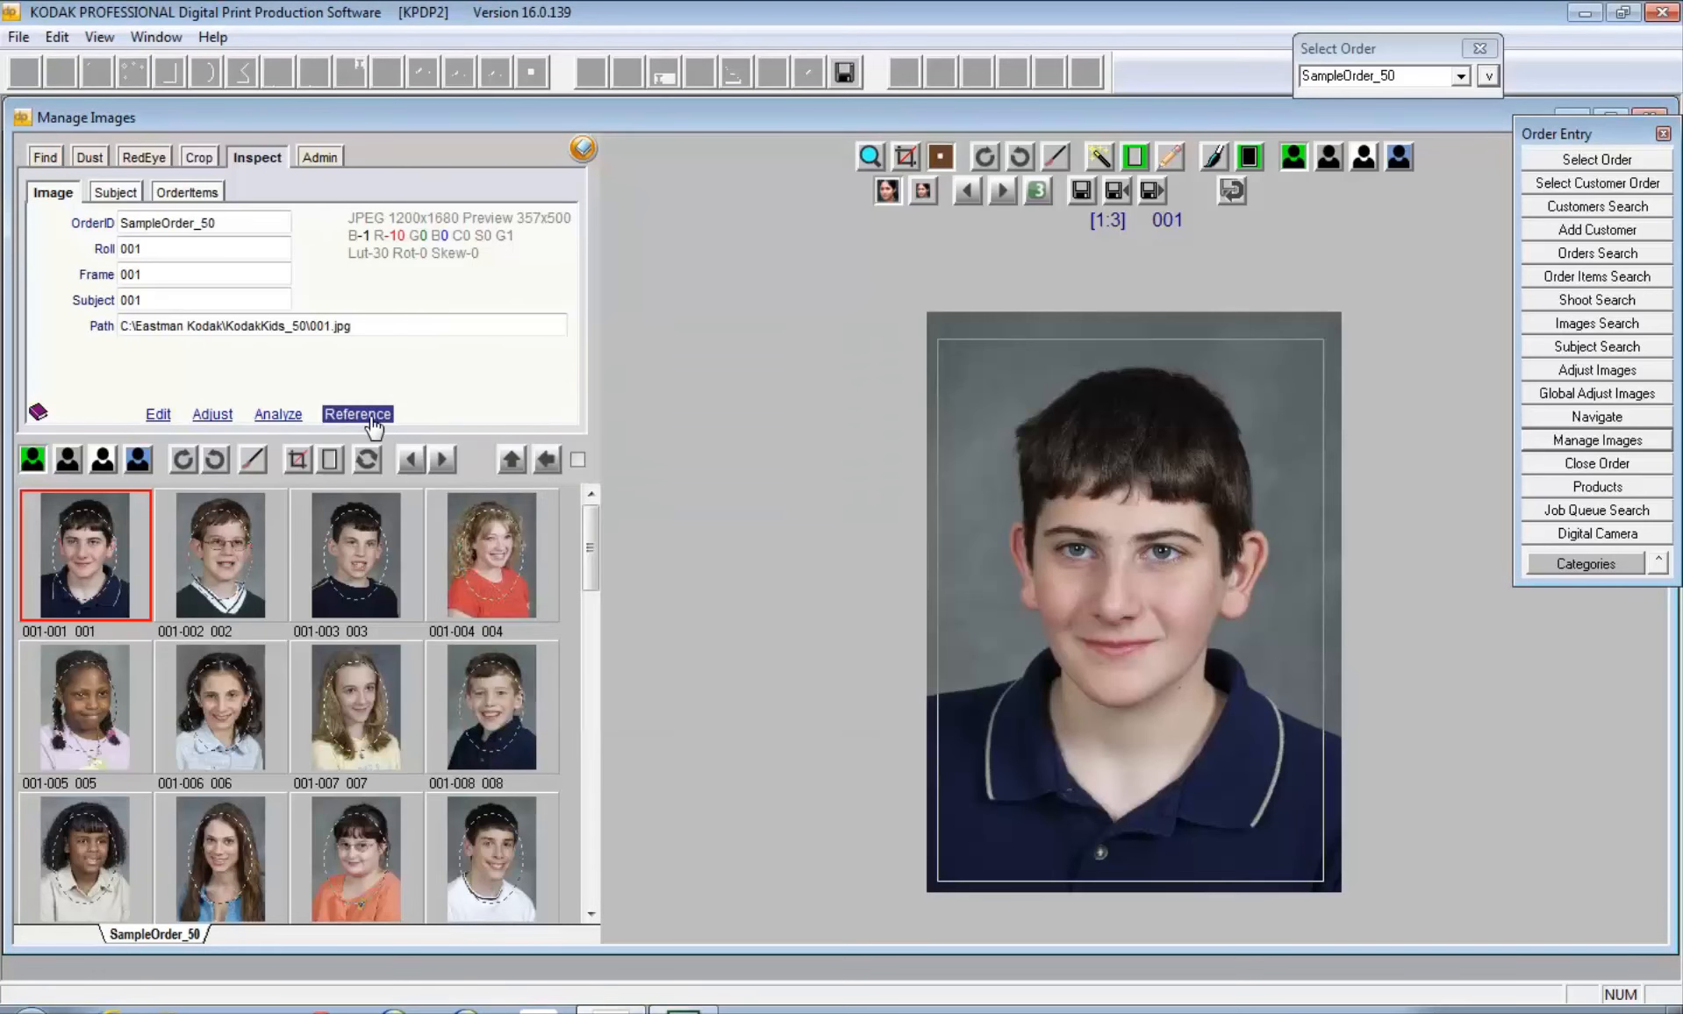
# - Set the State to NEWYORK in the subject data of image 001 and save the record
pyautogui.click(123, 194)
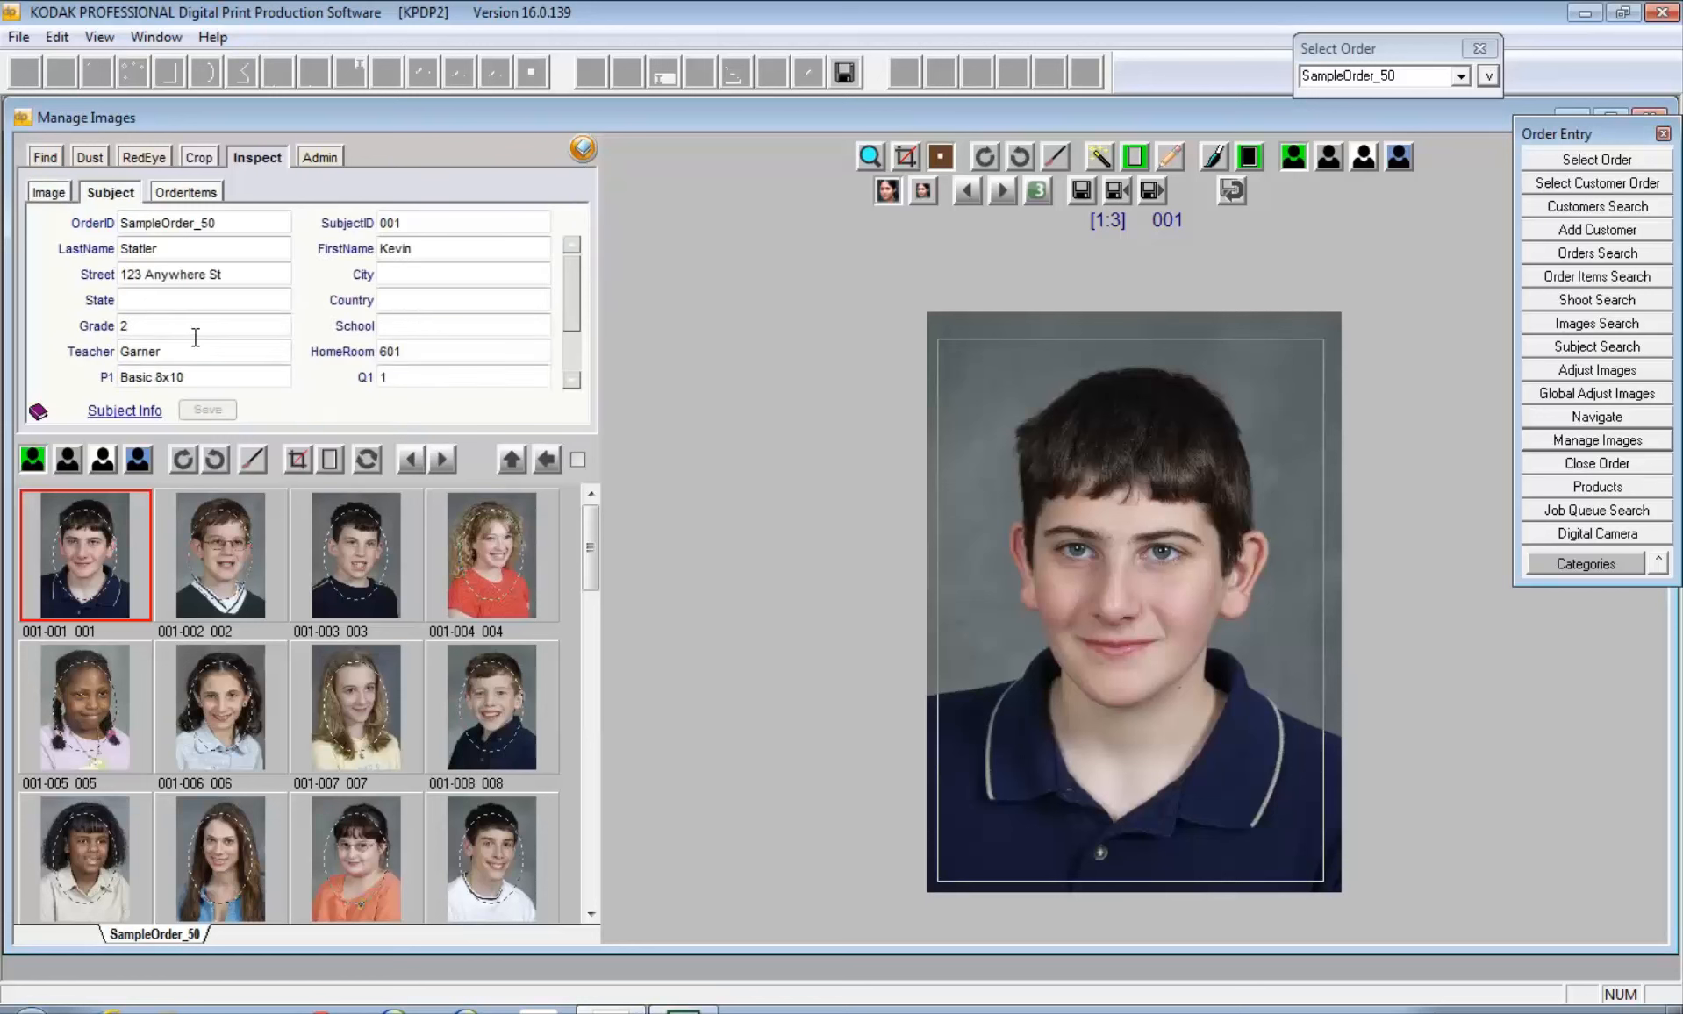
pyautogui.click(153, 299)
pyautogui.write('NEW YORK')
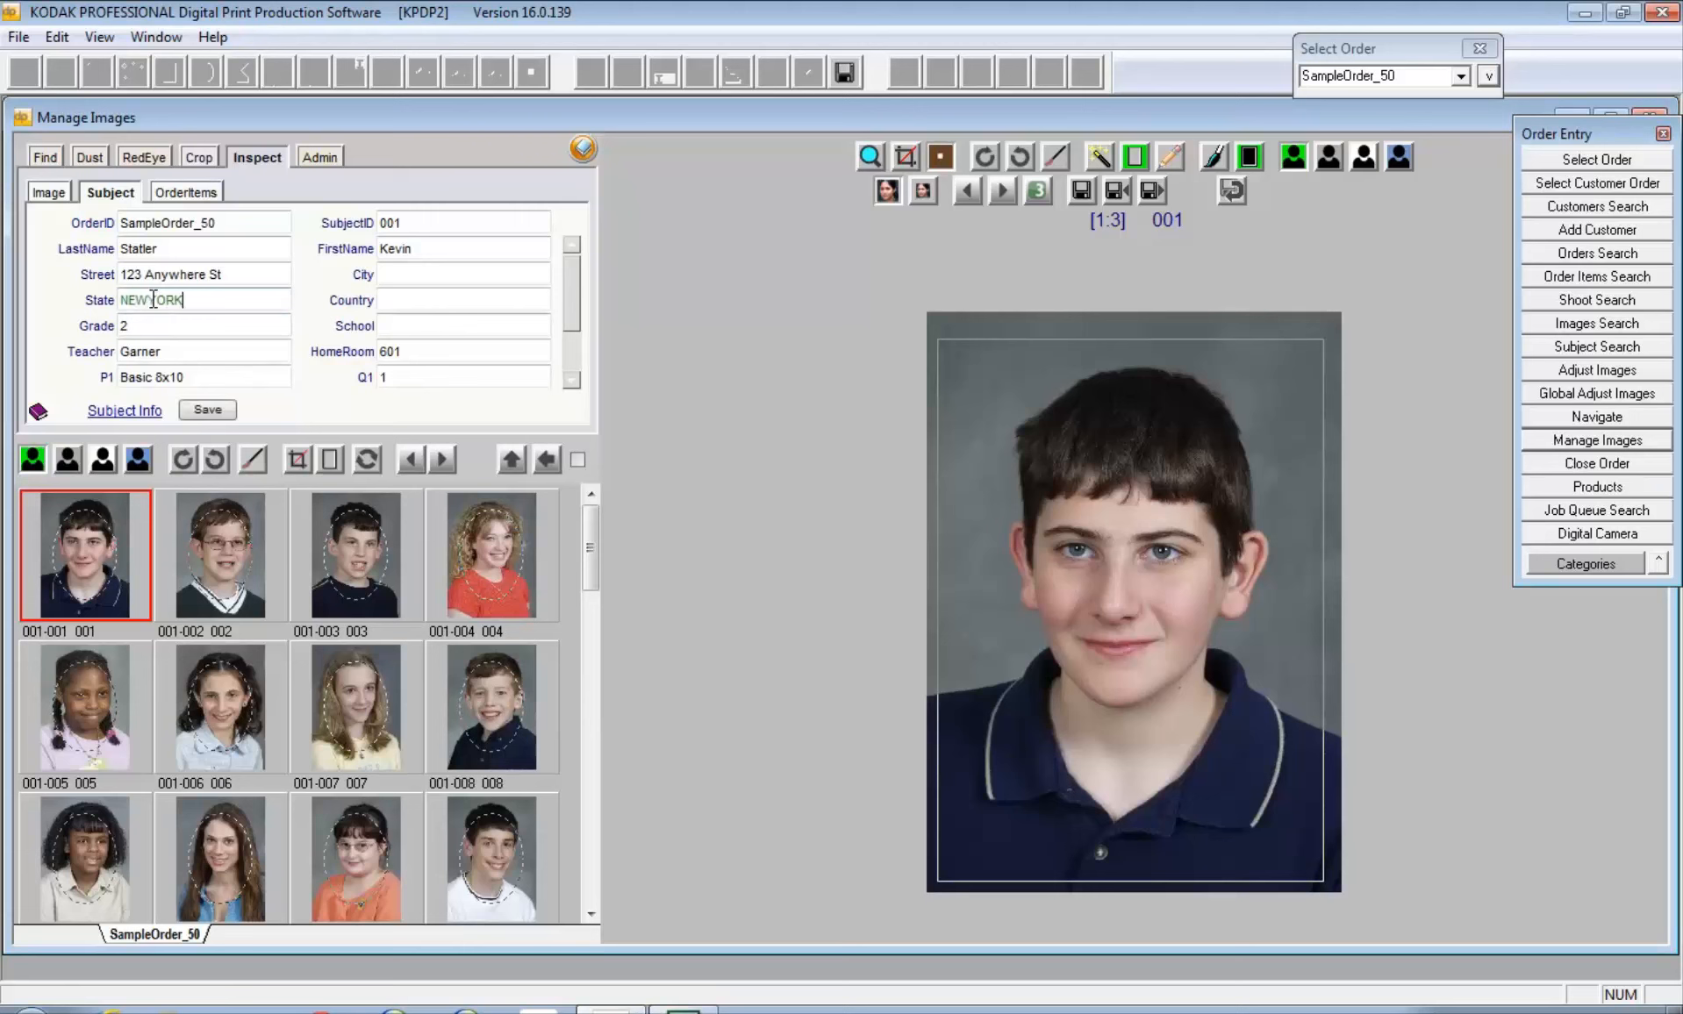
pyautogui.click(207, 410)
# - Retype the ending of the subject's first name and save the record again
pyautogui.moveTo(415, 249); pyautogui.dragTo(403, 250)
pyautogui.write('n')
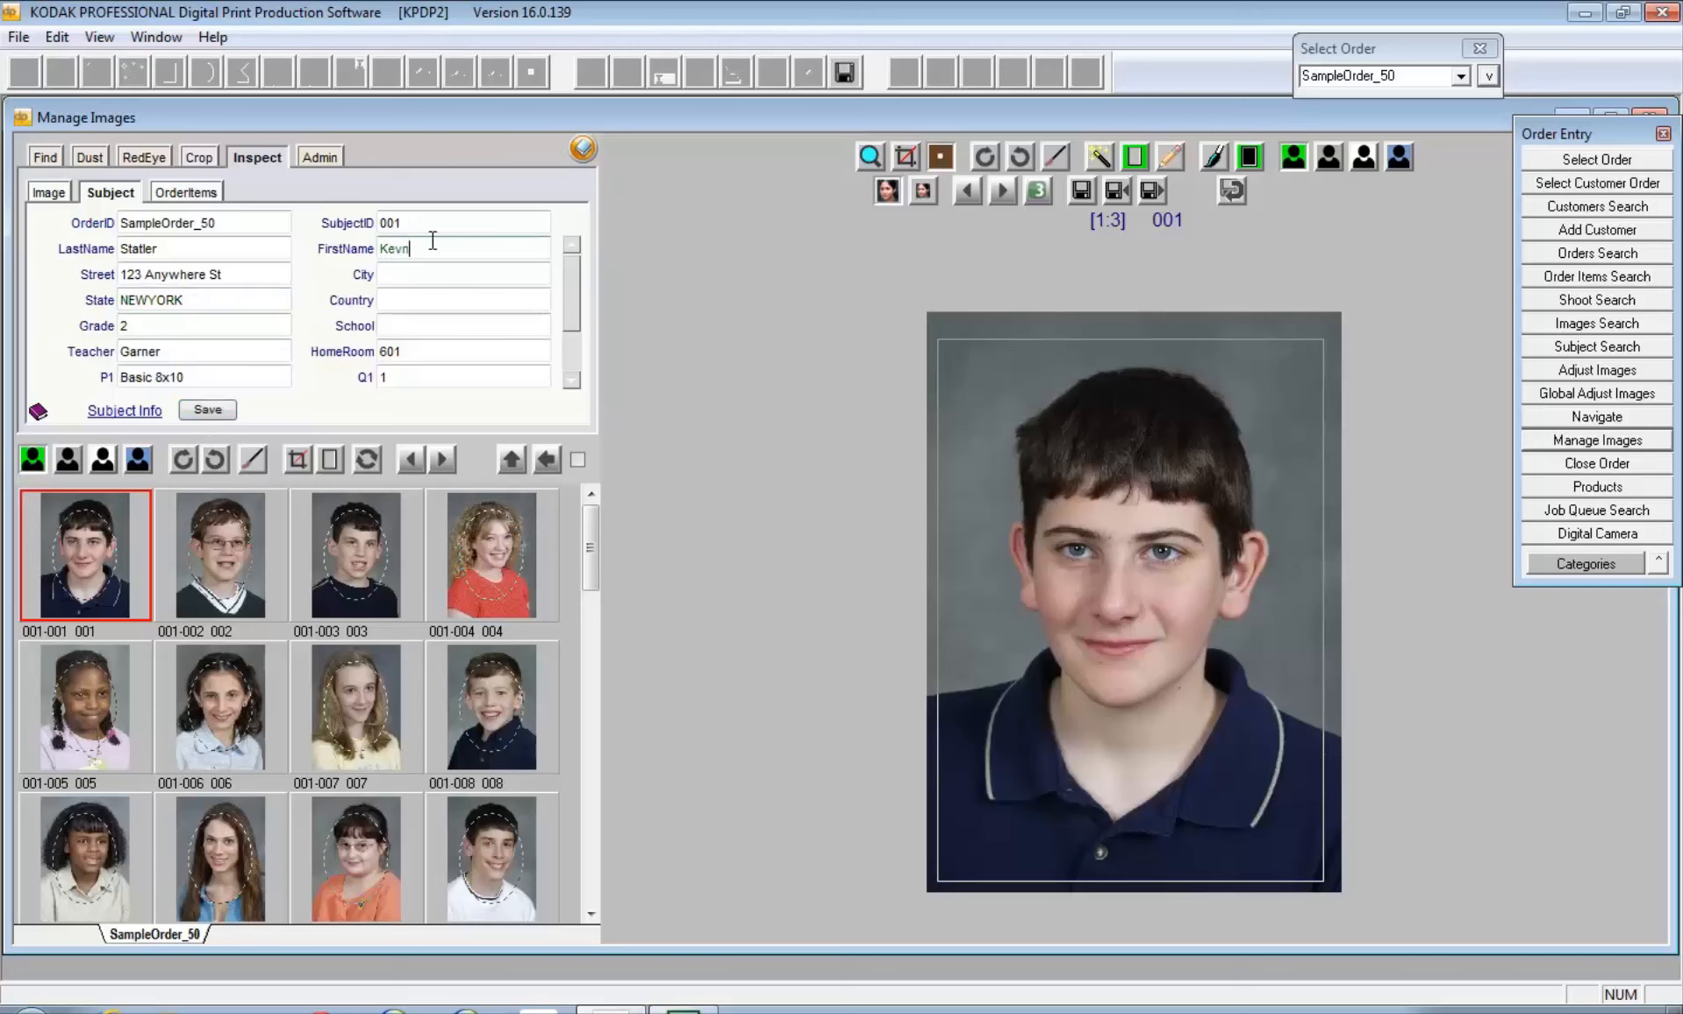
pyautogui.press('BackSpace')
pyautogui.write('in')
pyautogui.click(208, 410)
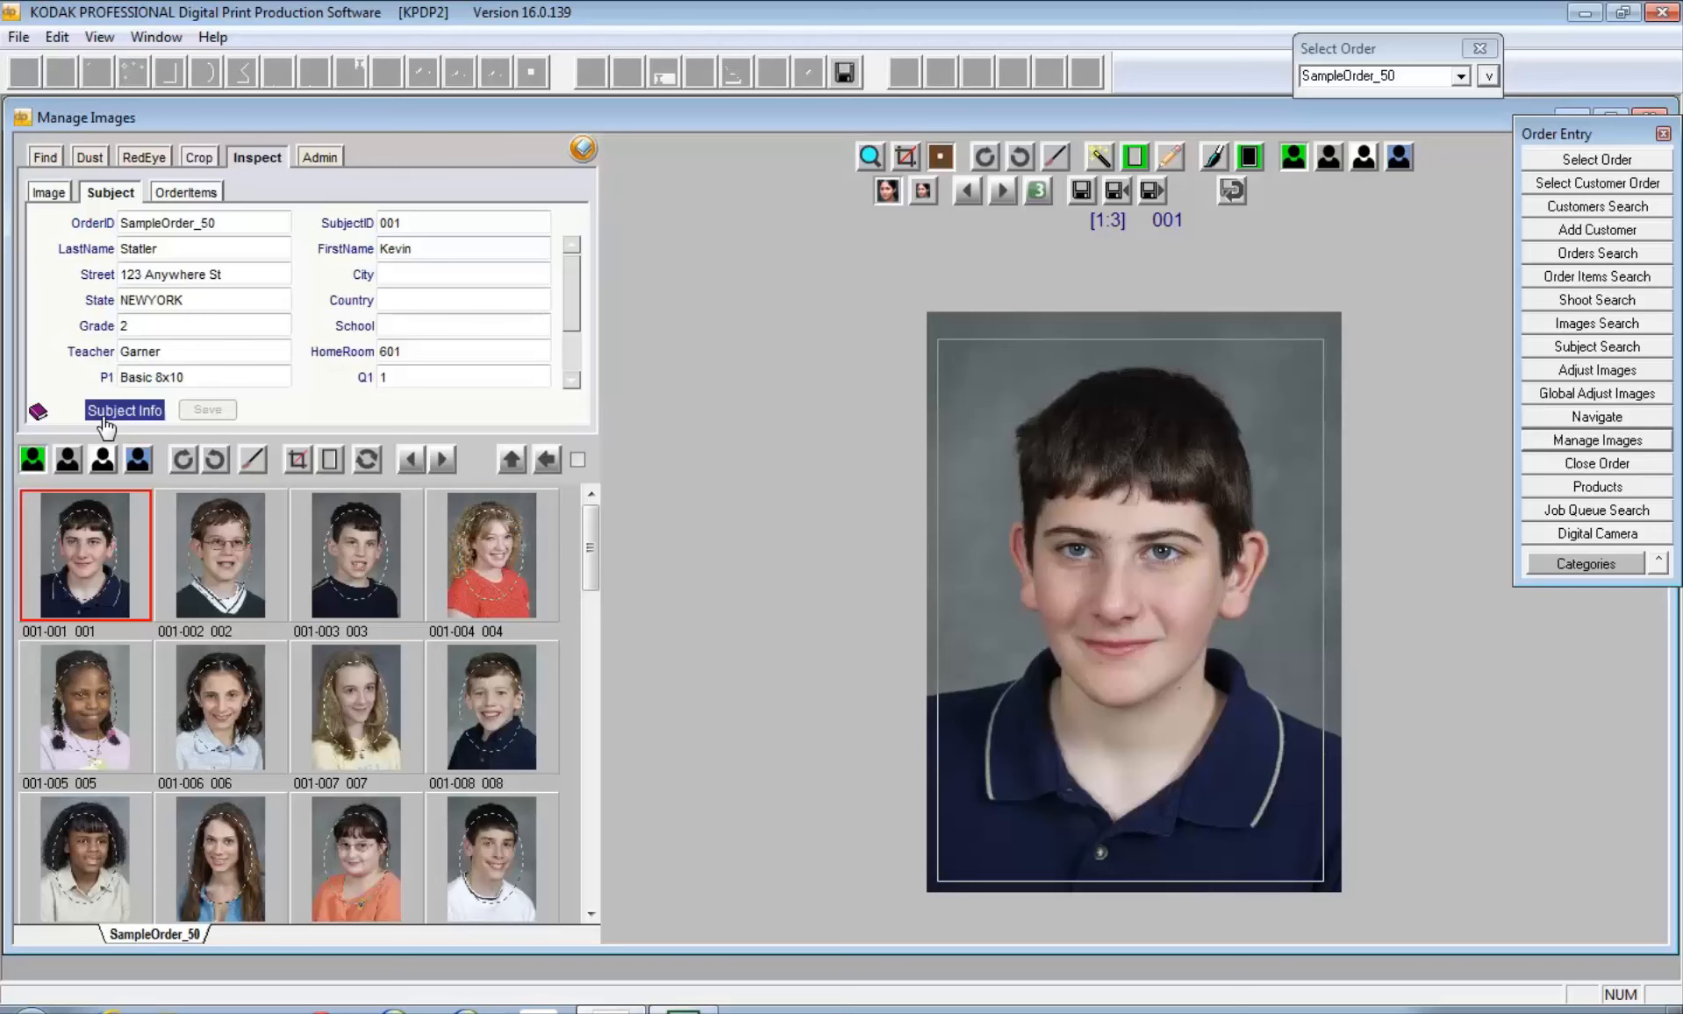
# - View the order items that use each of the images 001 to 005
pyautogui.click(180, 195)
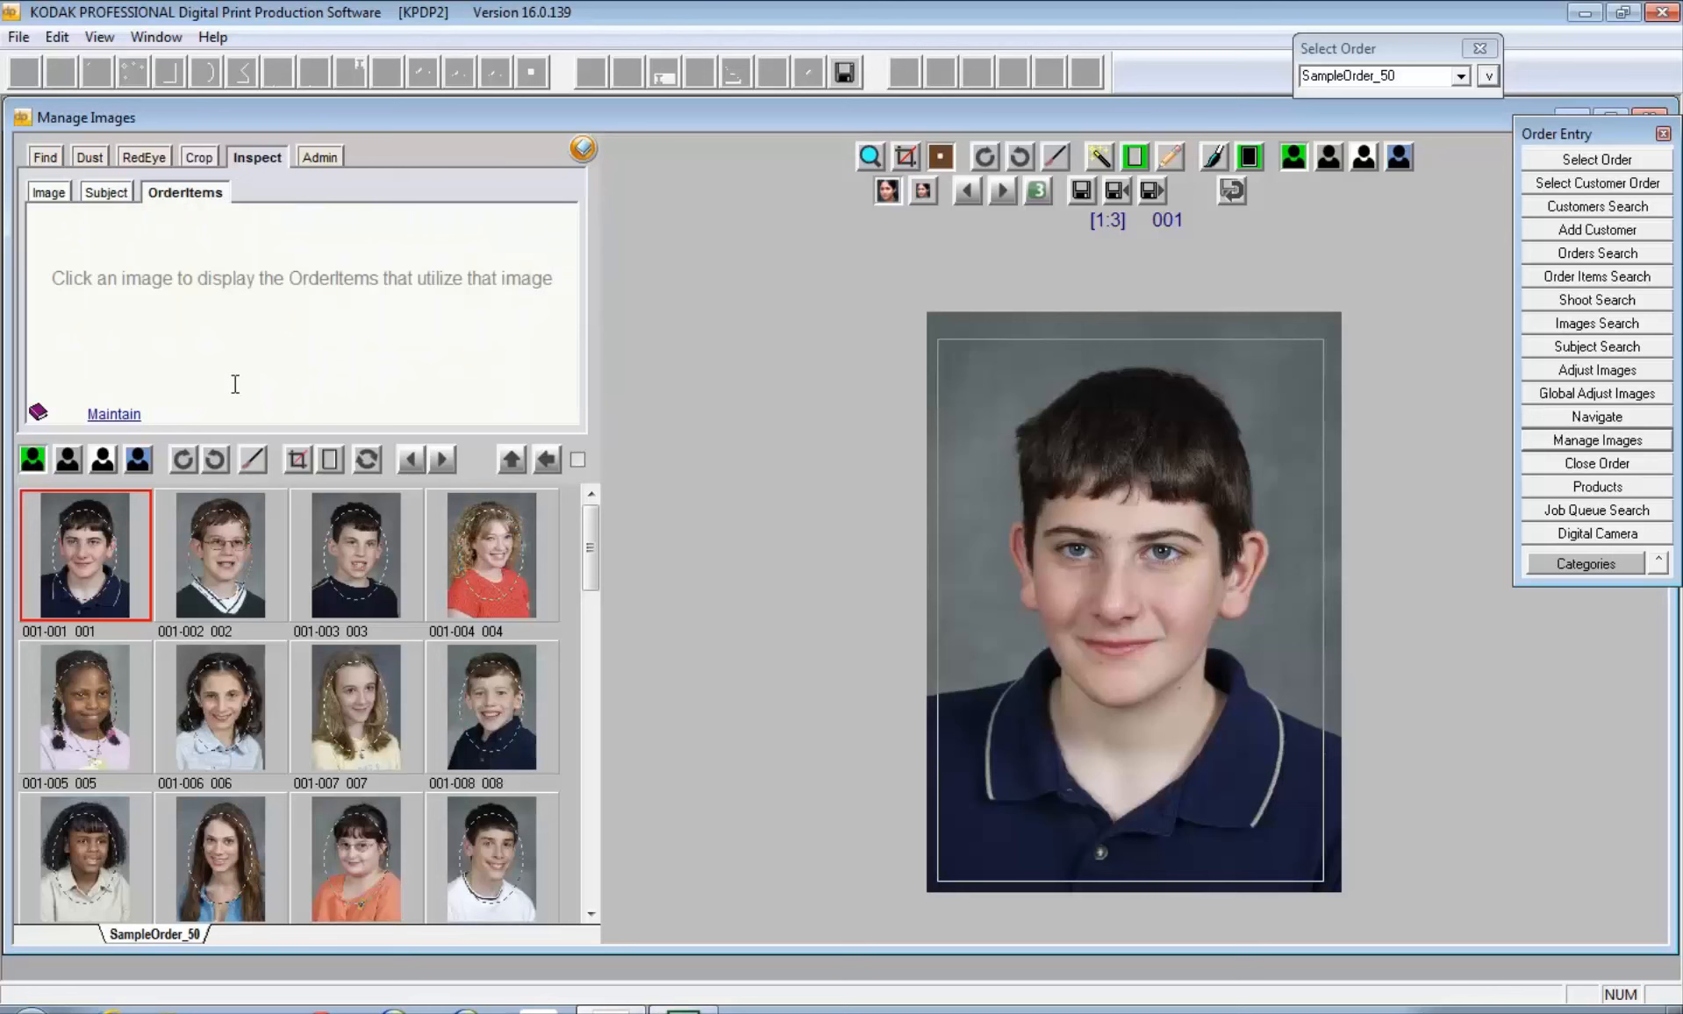
pyautogui.click(84, 548)
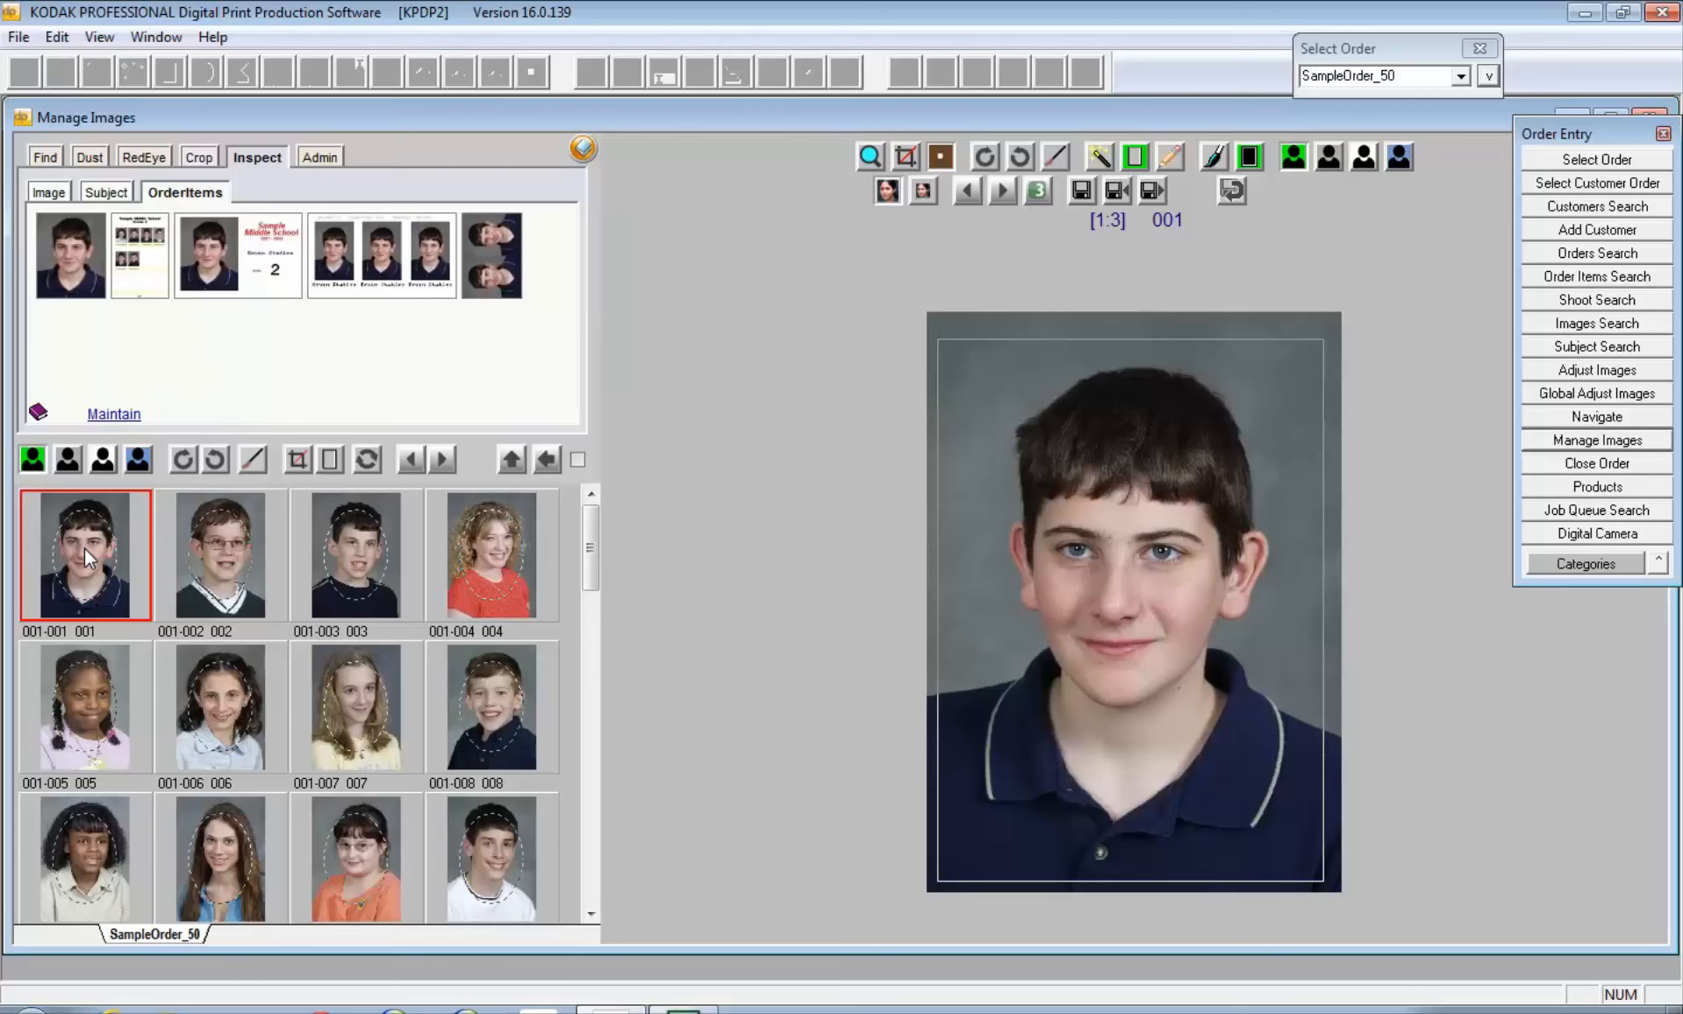
pyautogui.click(224, 552)
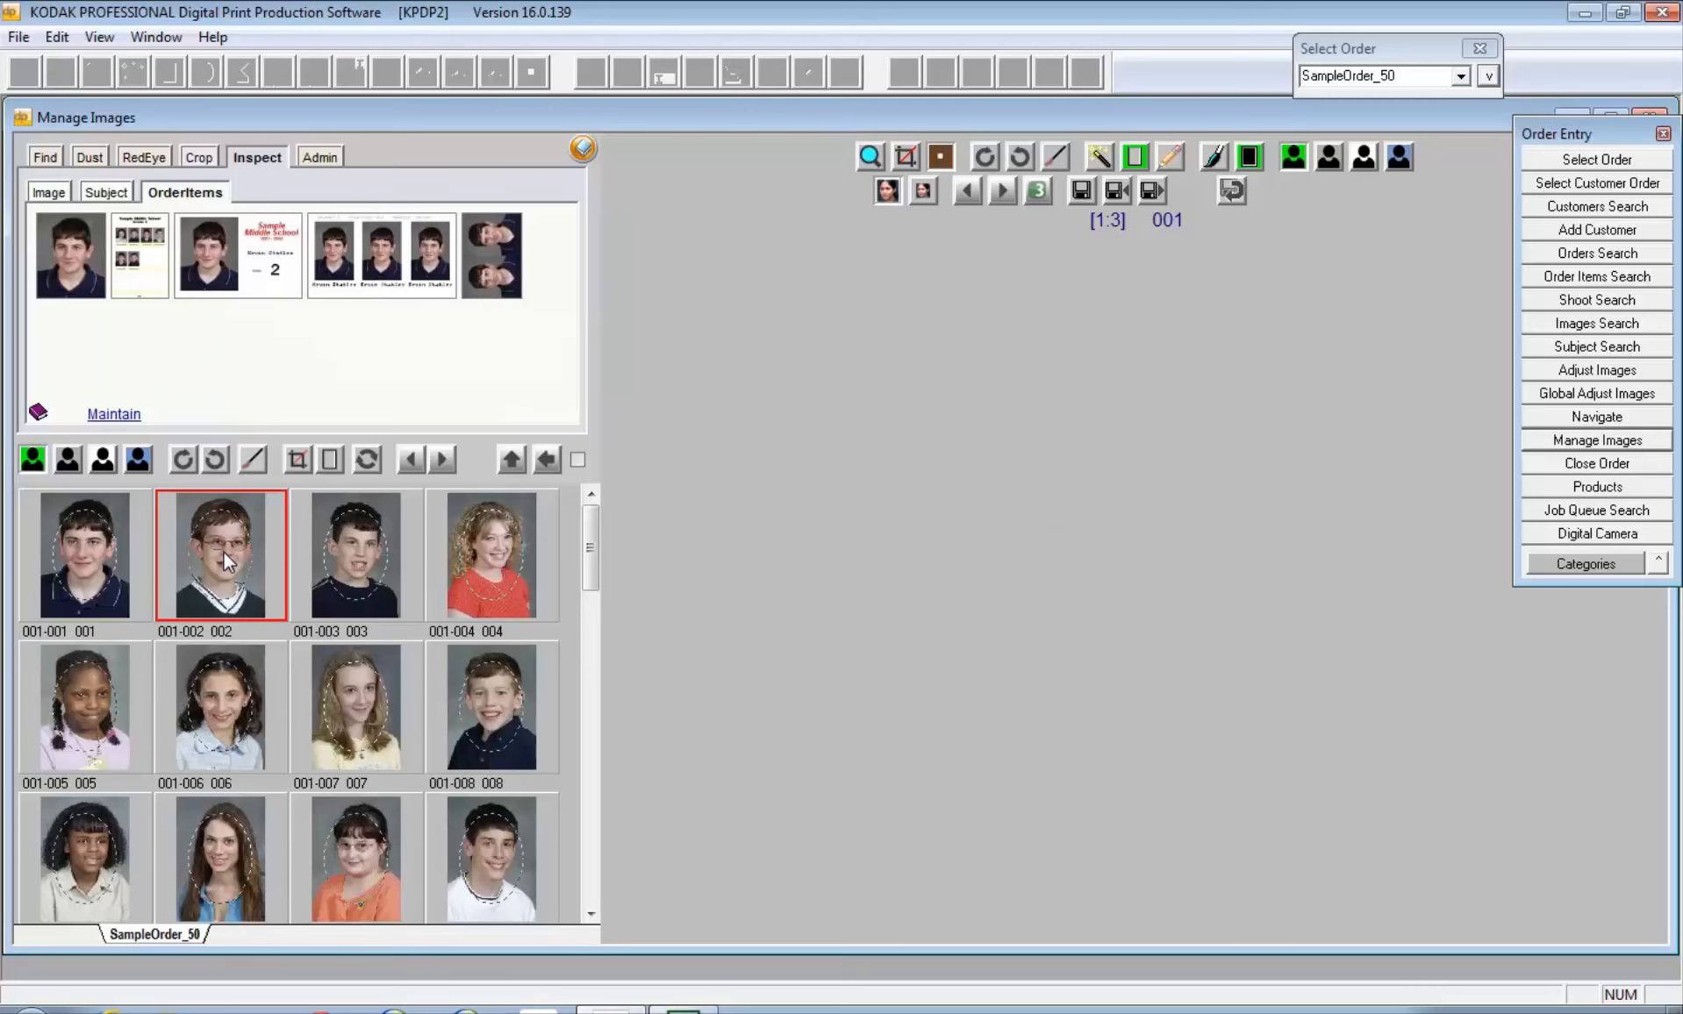
pyautogui.click(359, 551)
pyautogui.click(509, 557)
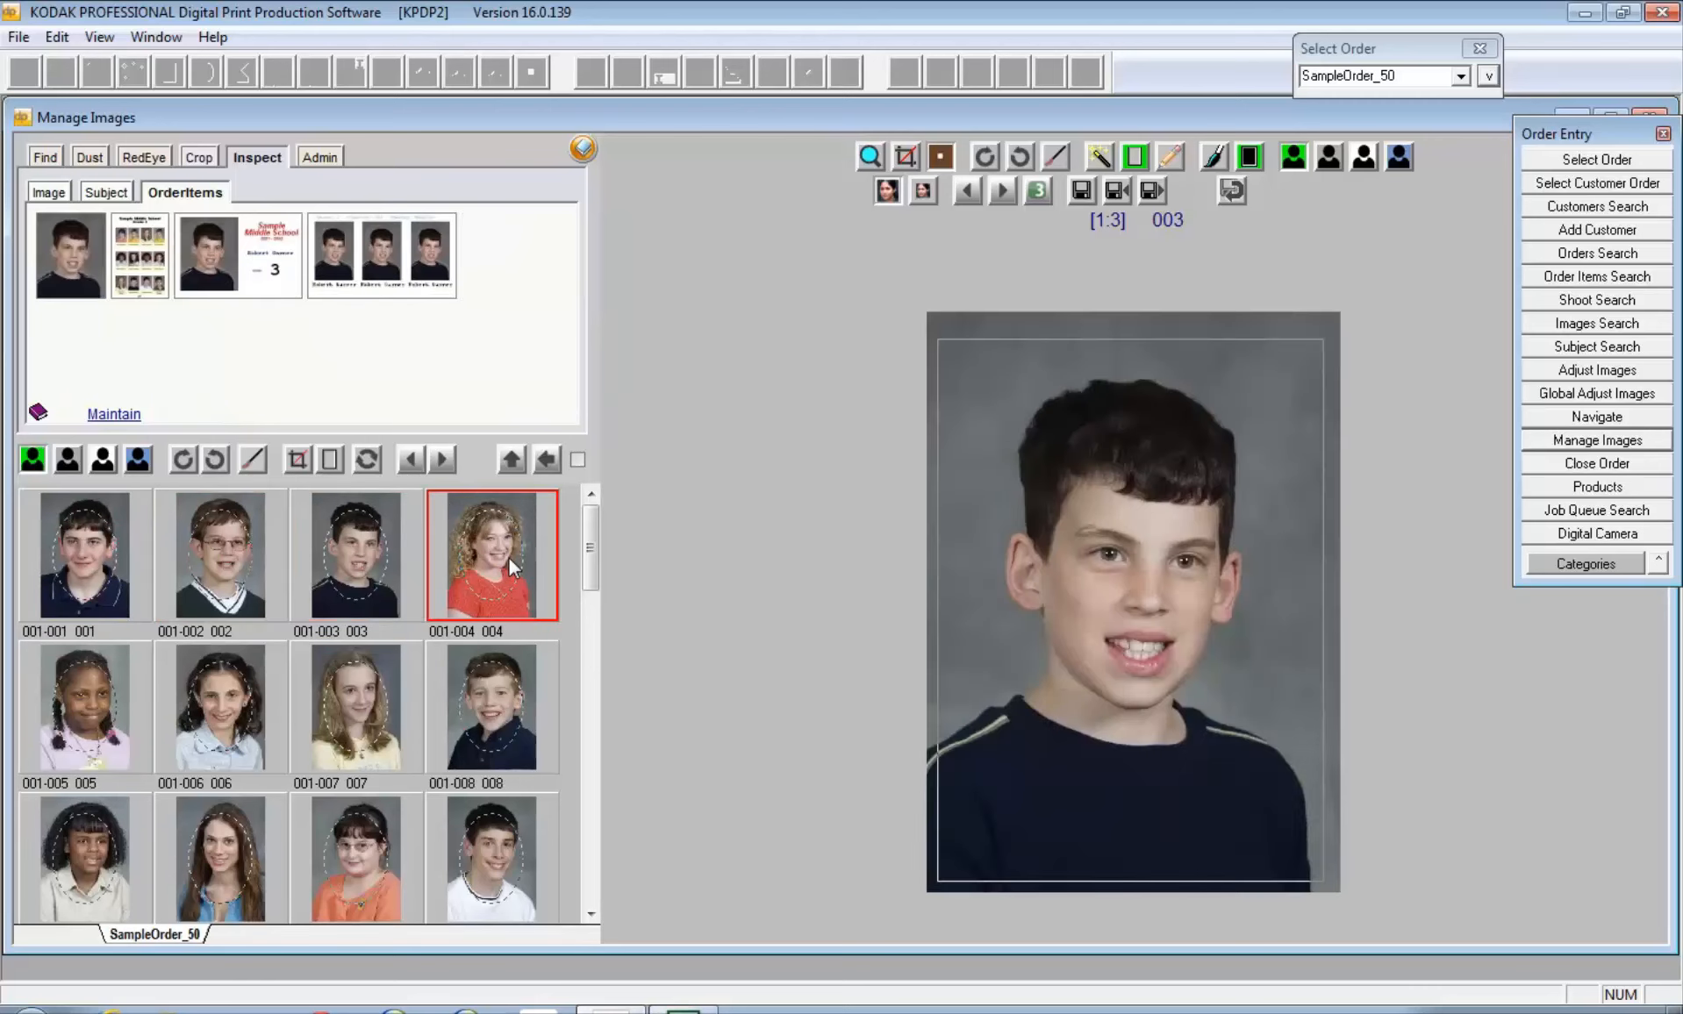
pyautogui.click(68, 696)
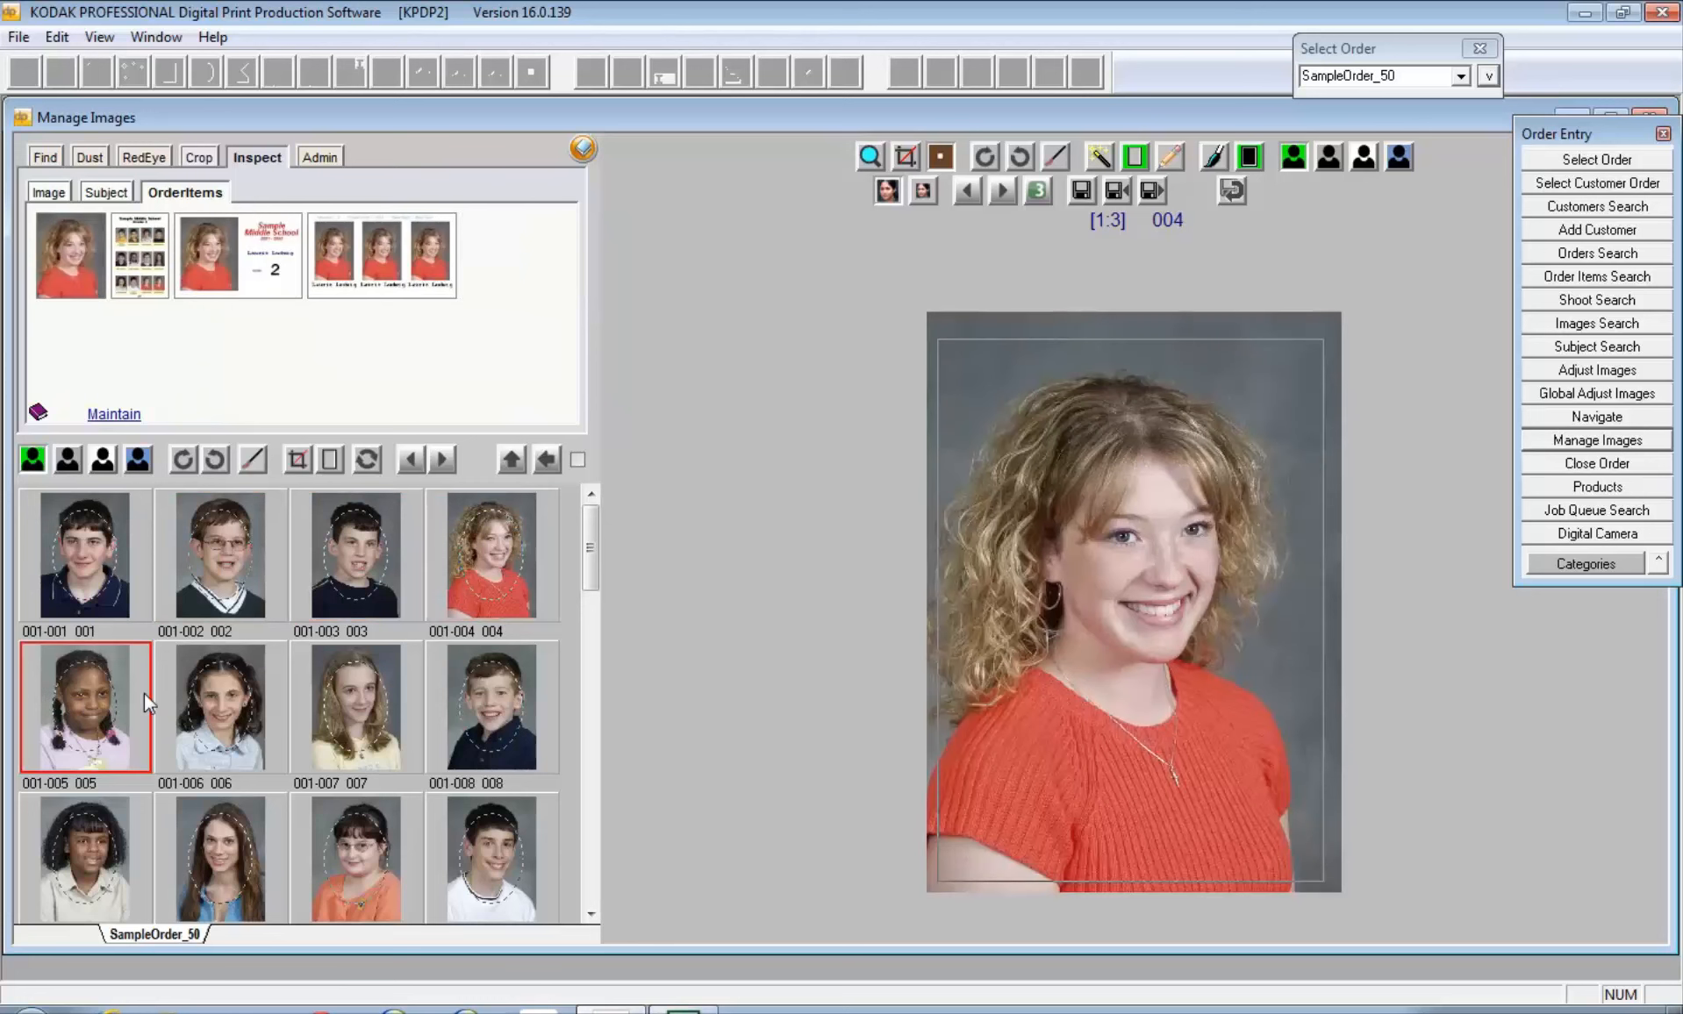